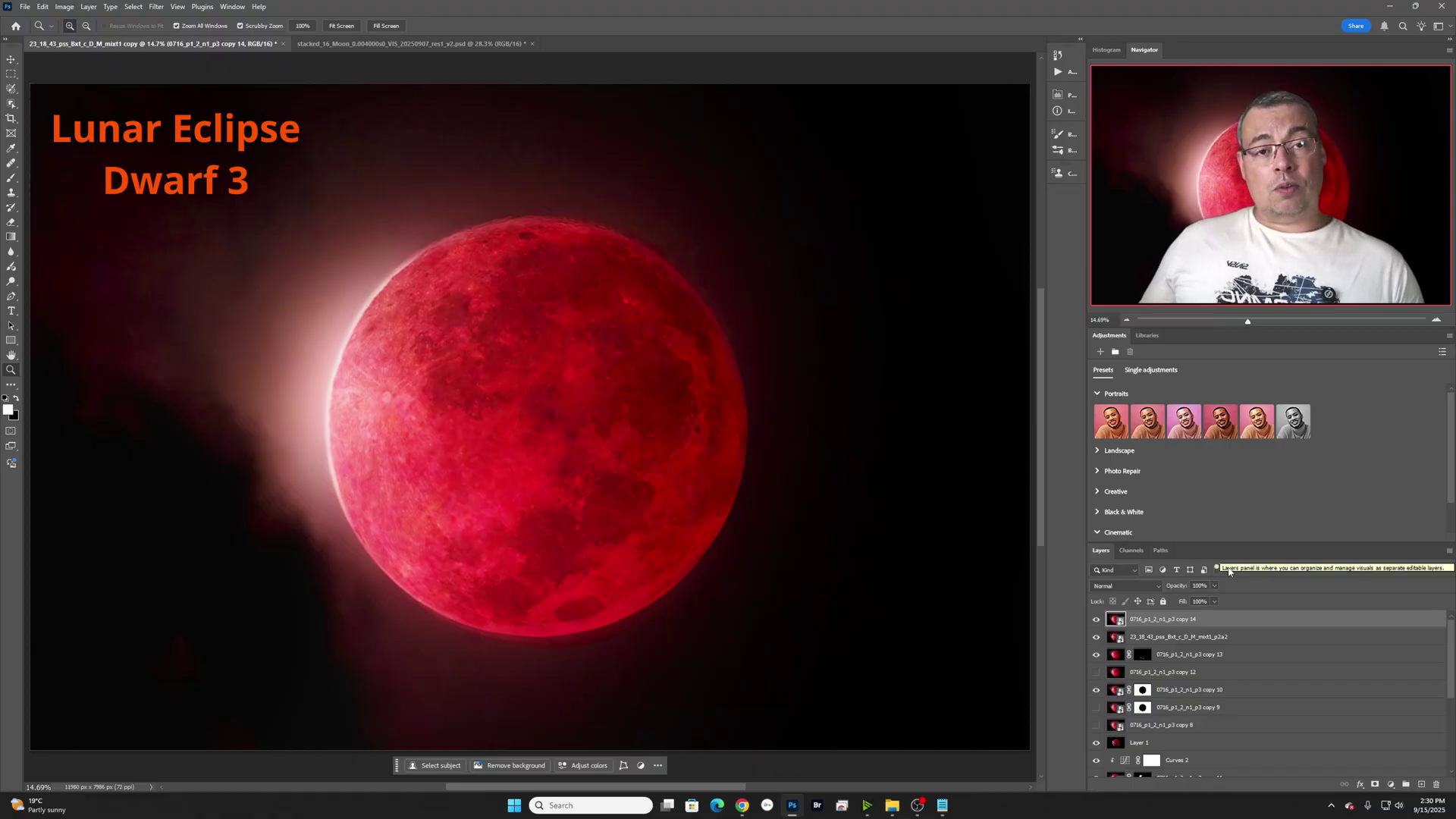
# - Hide the top layer, copy 14, to view the moon image beneath it
pyautogui.click(1096, 620)
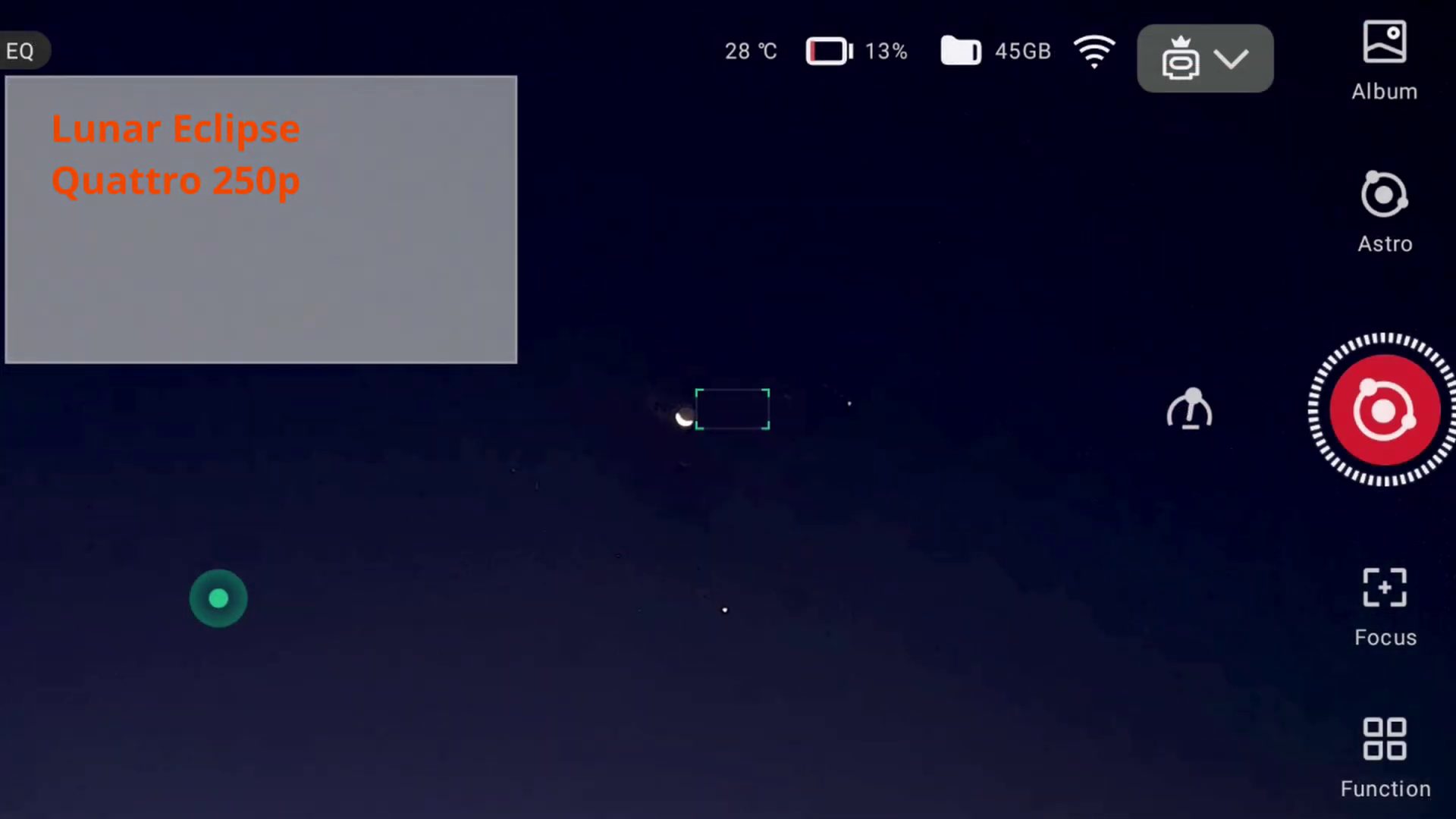
pyautogui.moveTo(218, 599); pyautogui.dragTo(259, 626)
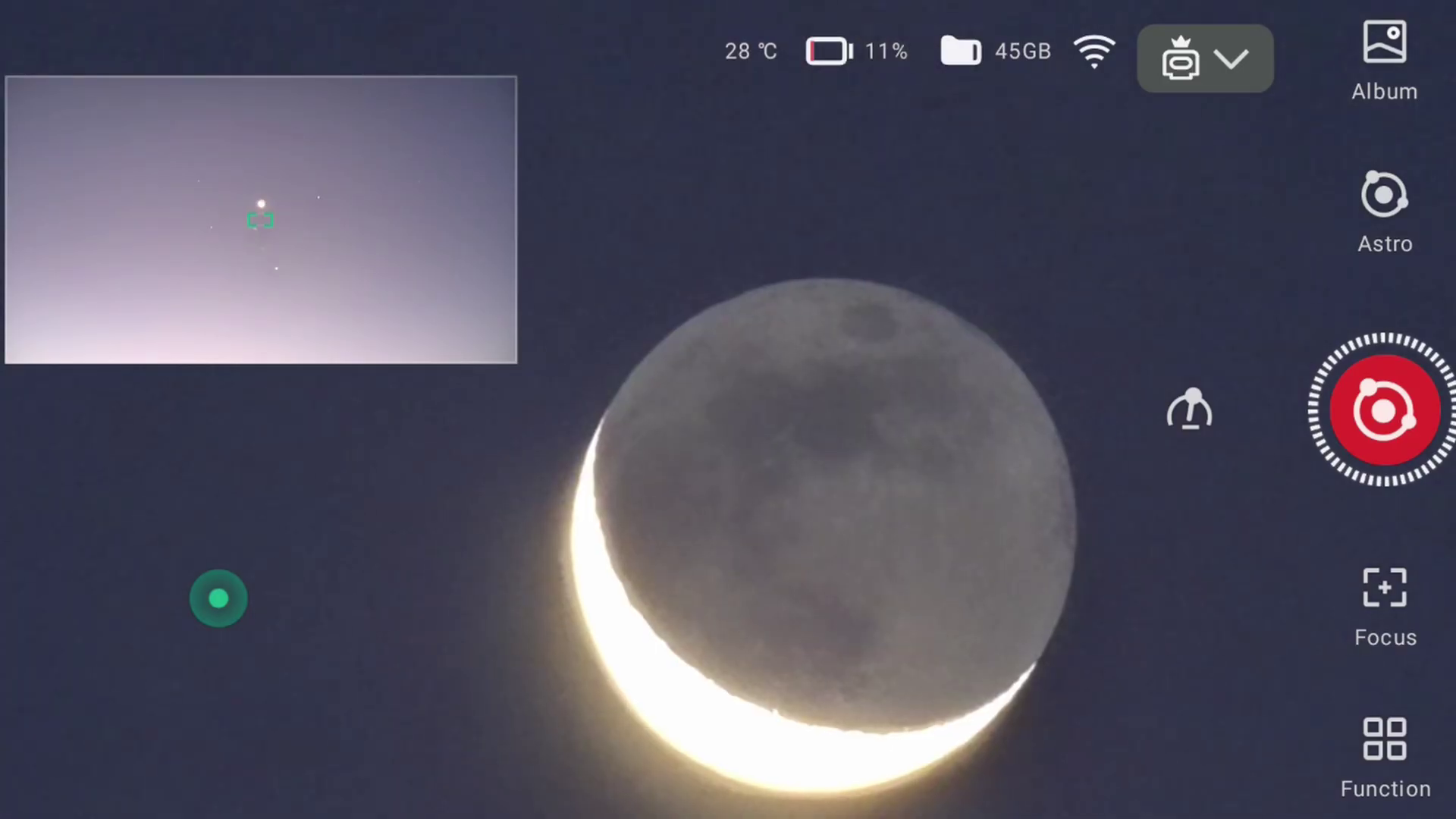
pyautogui.click(1385, 750)
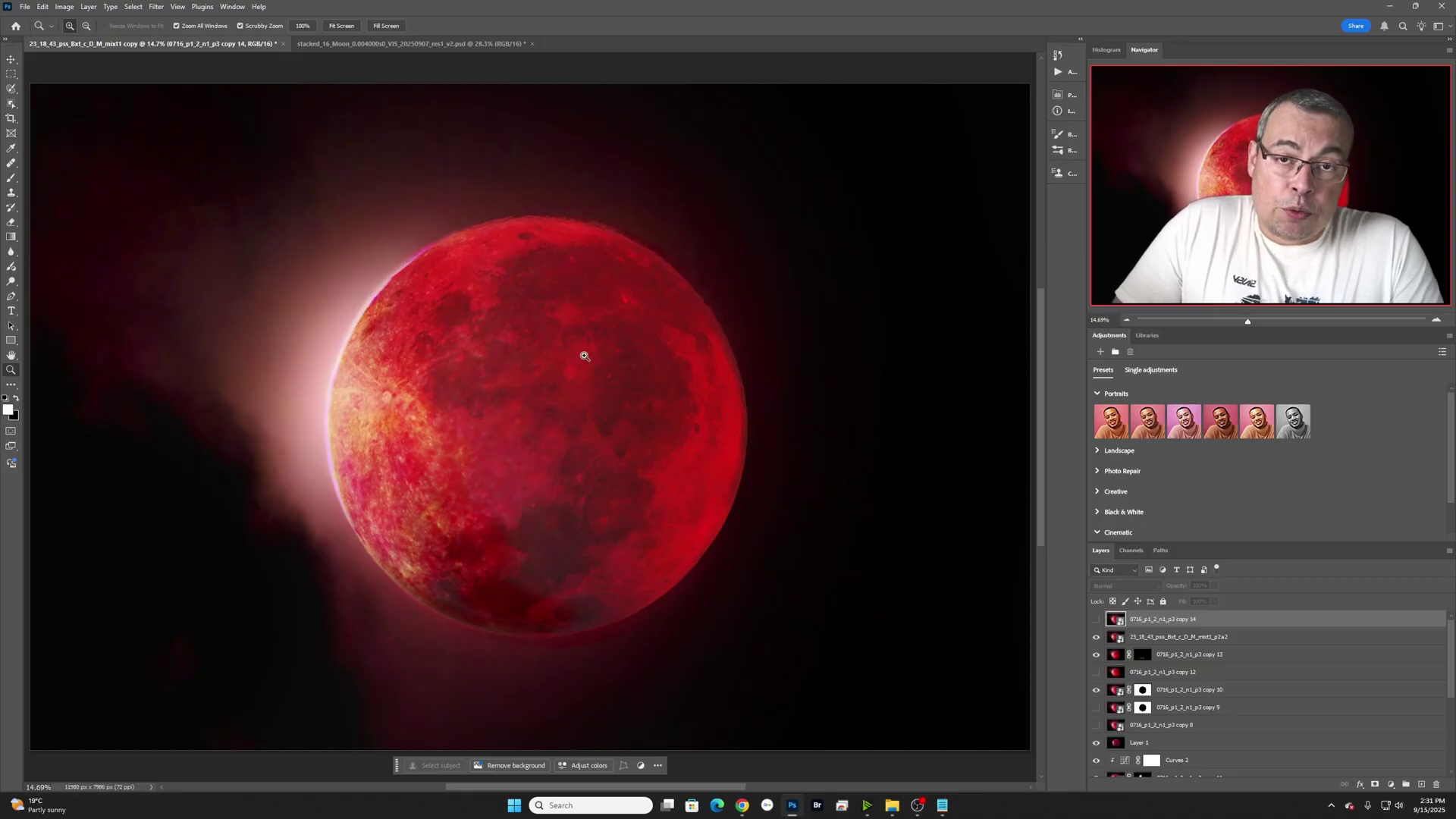
# - Compare the whole red moon with the top layer, copy 14, shown and hidden
pyautogui.click(563, 346)
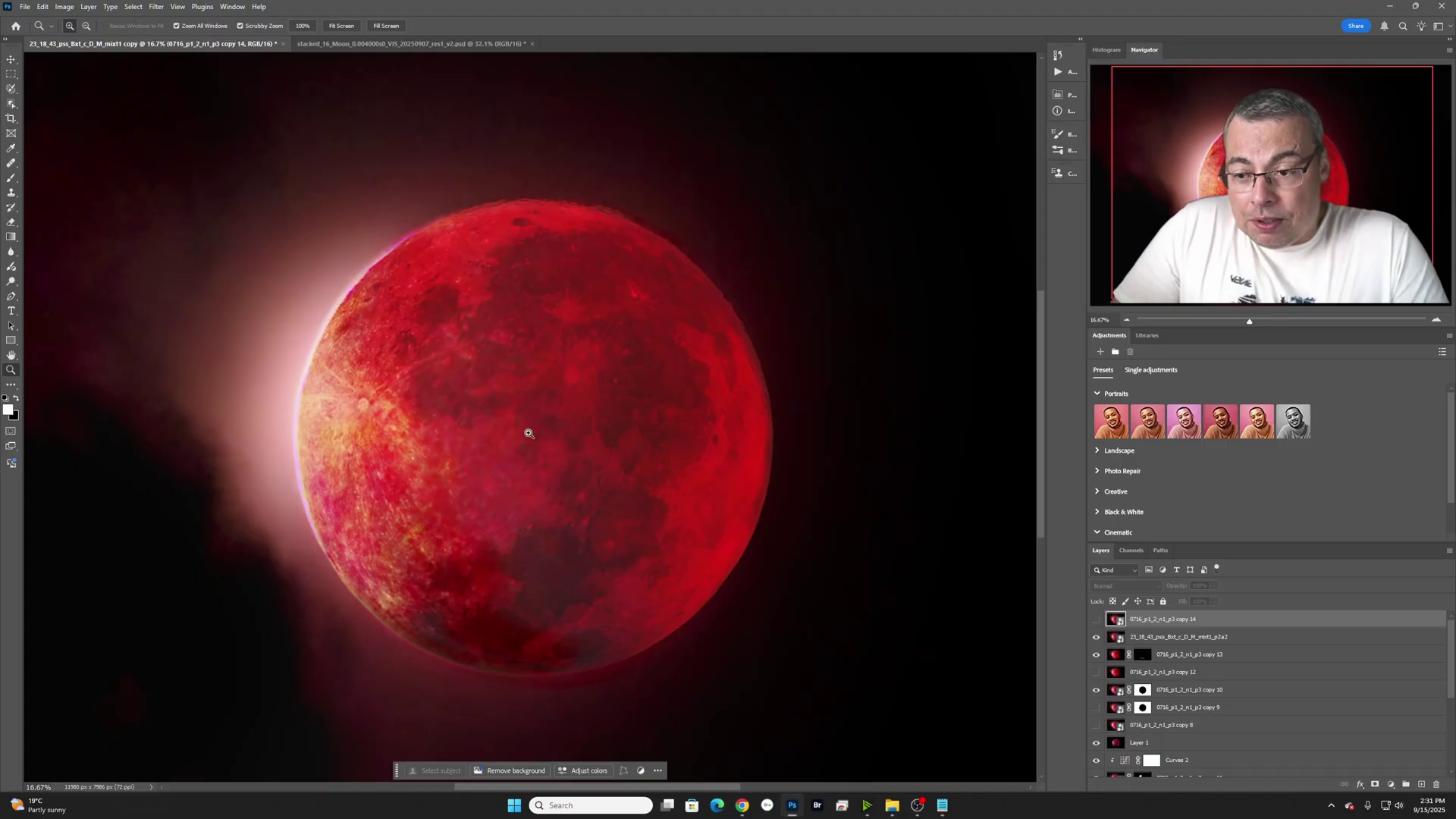
pyautogui.click(1096, 620)
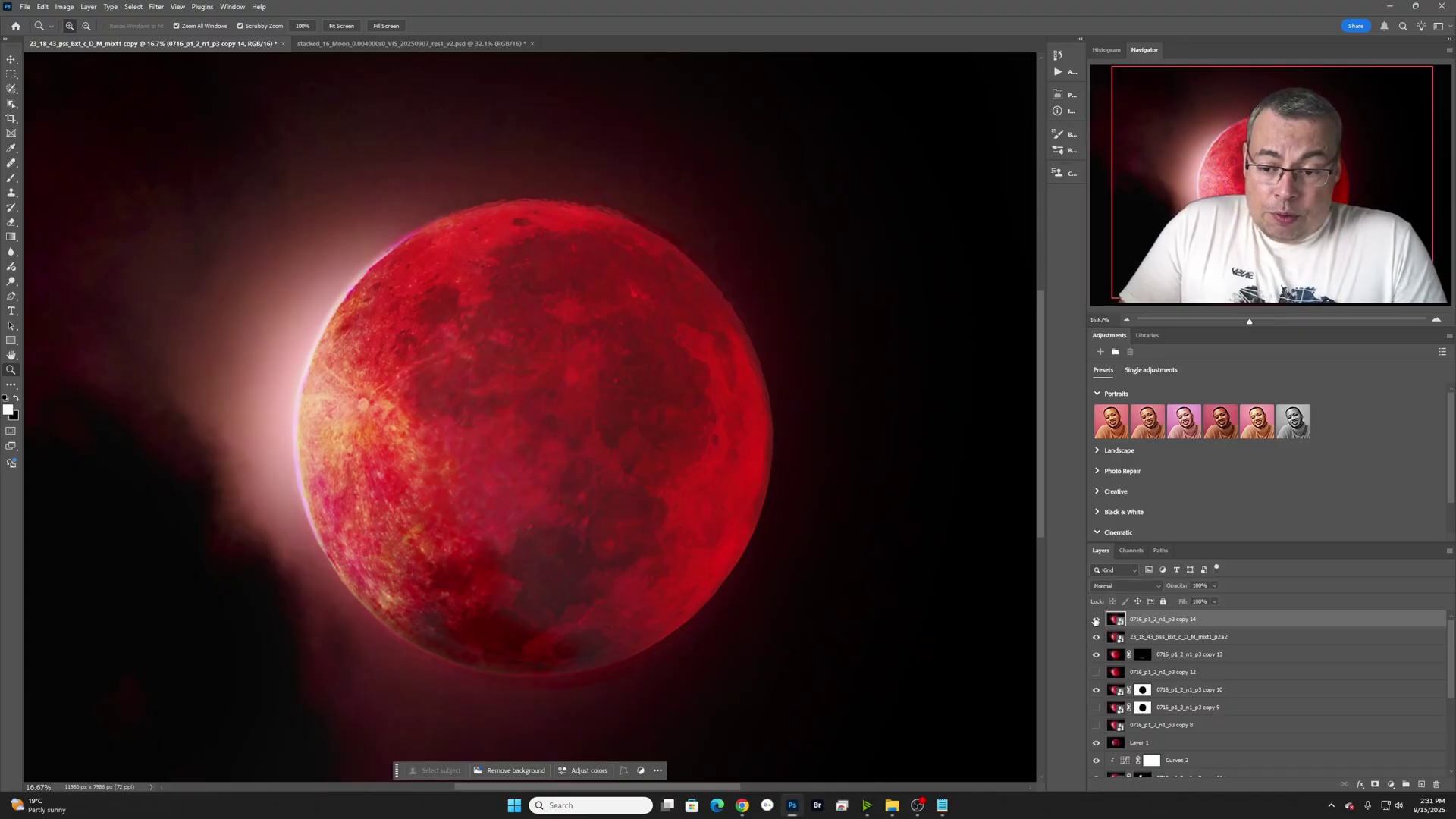
pyautogui.click(1095, 619)
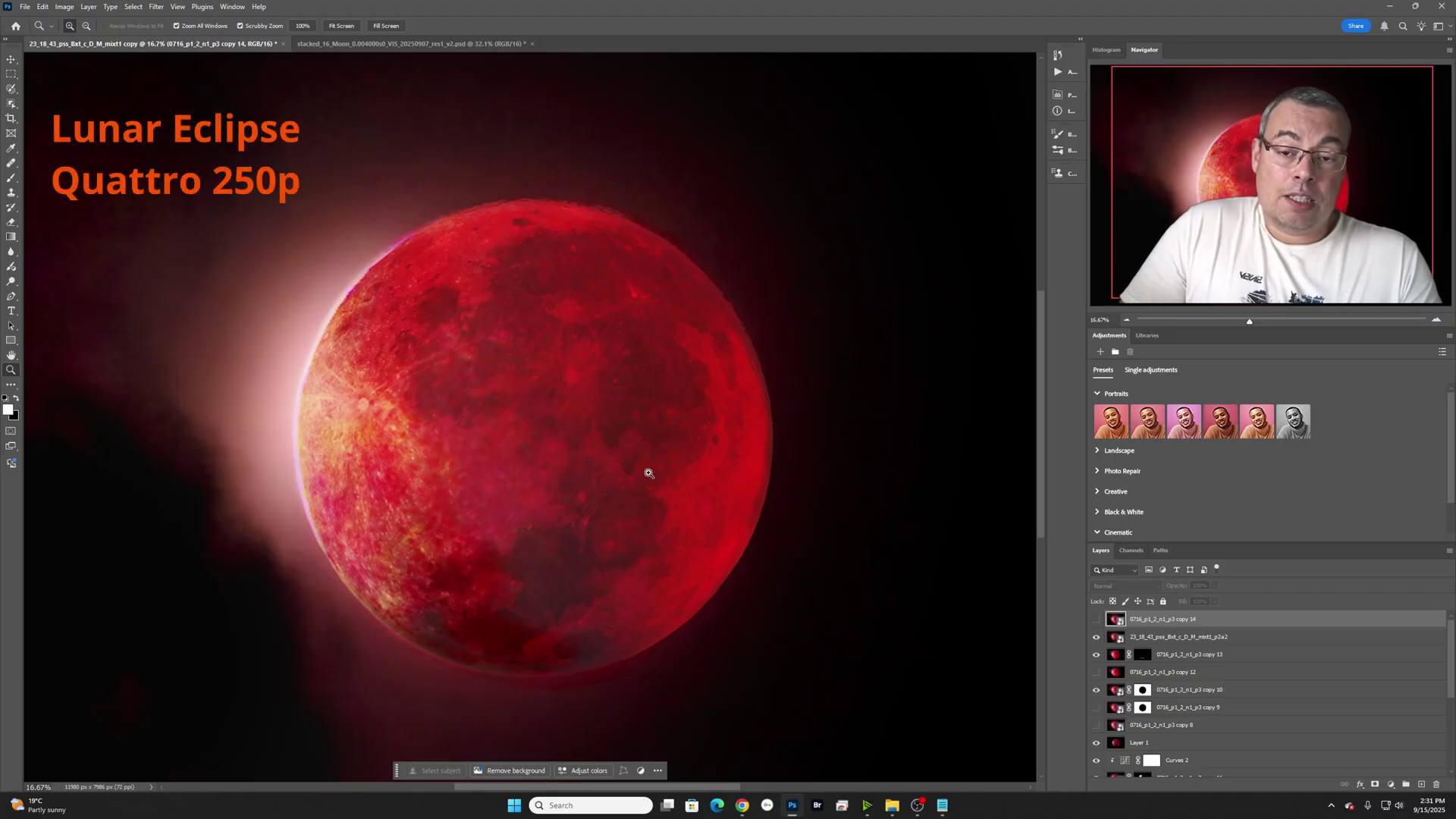
# - Examine the rayed craters at 100% by toggling the second layer off and on, and show the top layer for comparison
pyautogui.click(303, 26)
pyautogui.moveTo(1295, 182); pyautogui.dragTo(1301, 151)
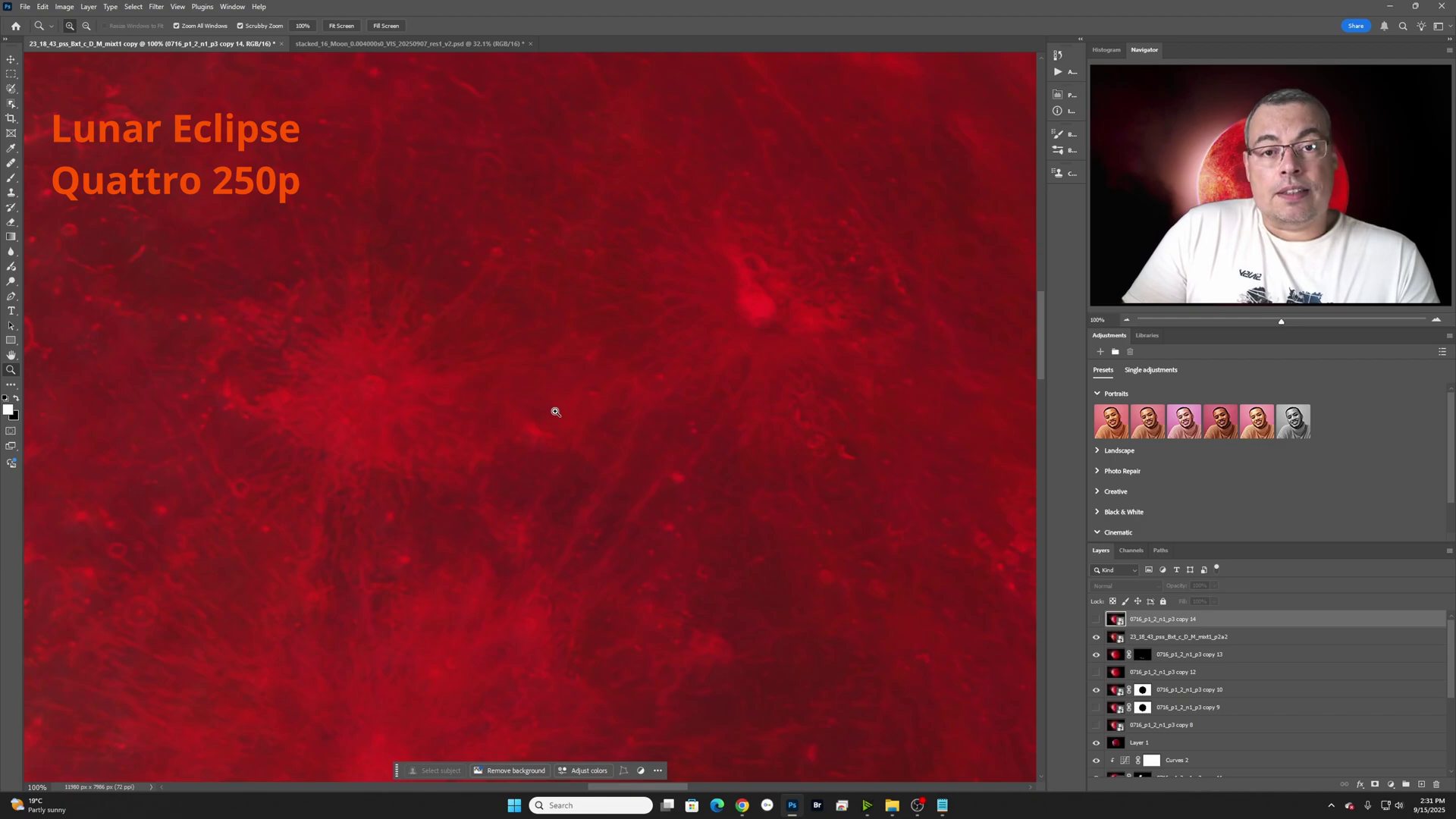
pyautogui.click(1096, 637)
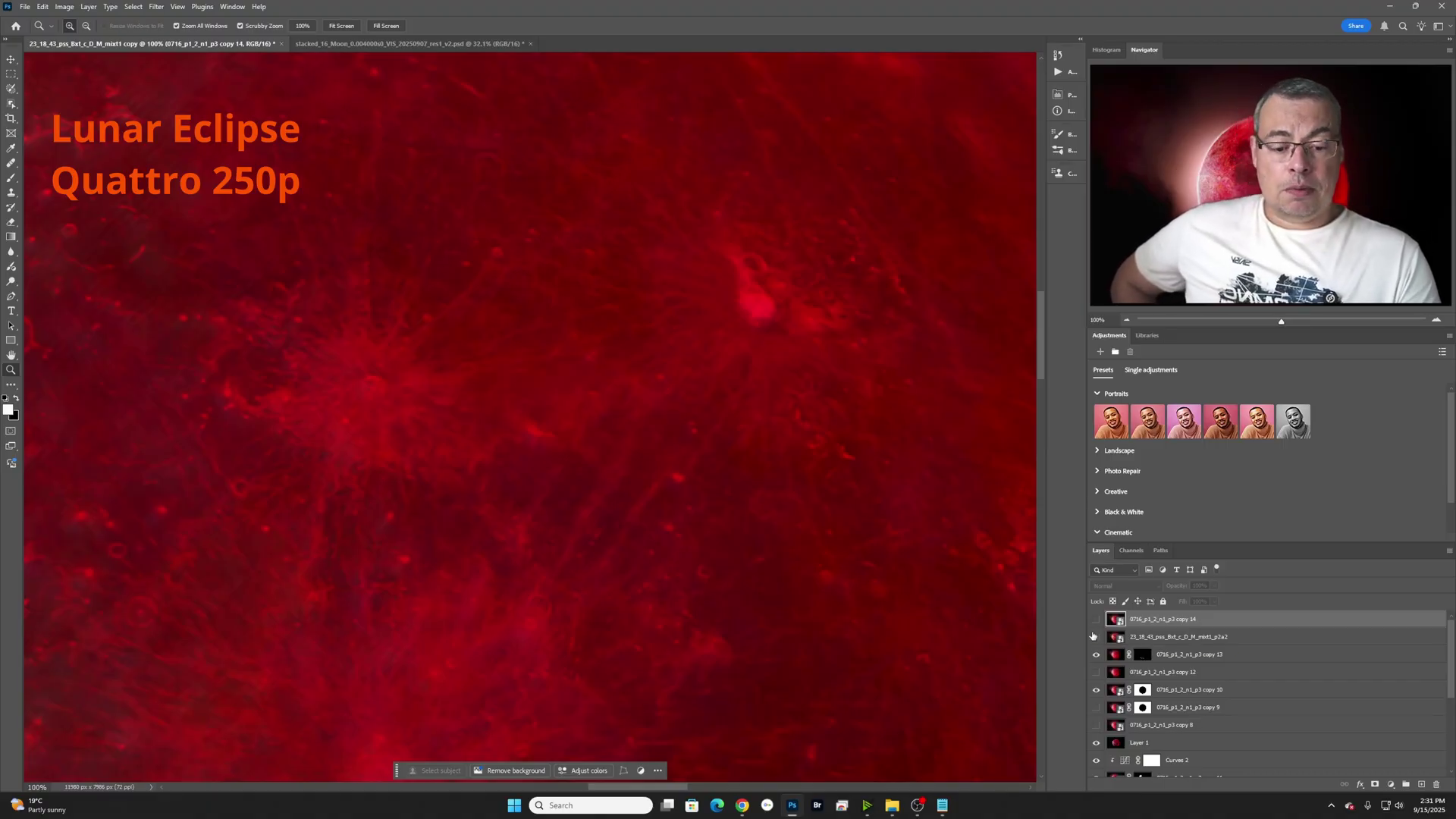
pyautogui.click(1094, 637)
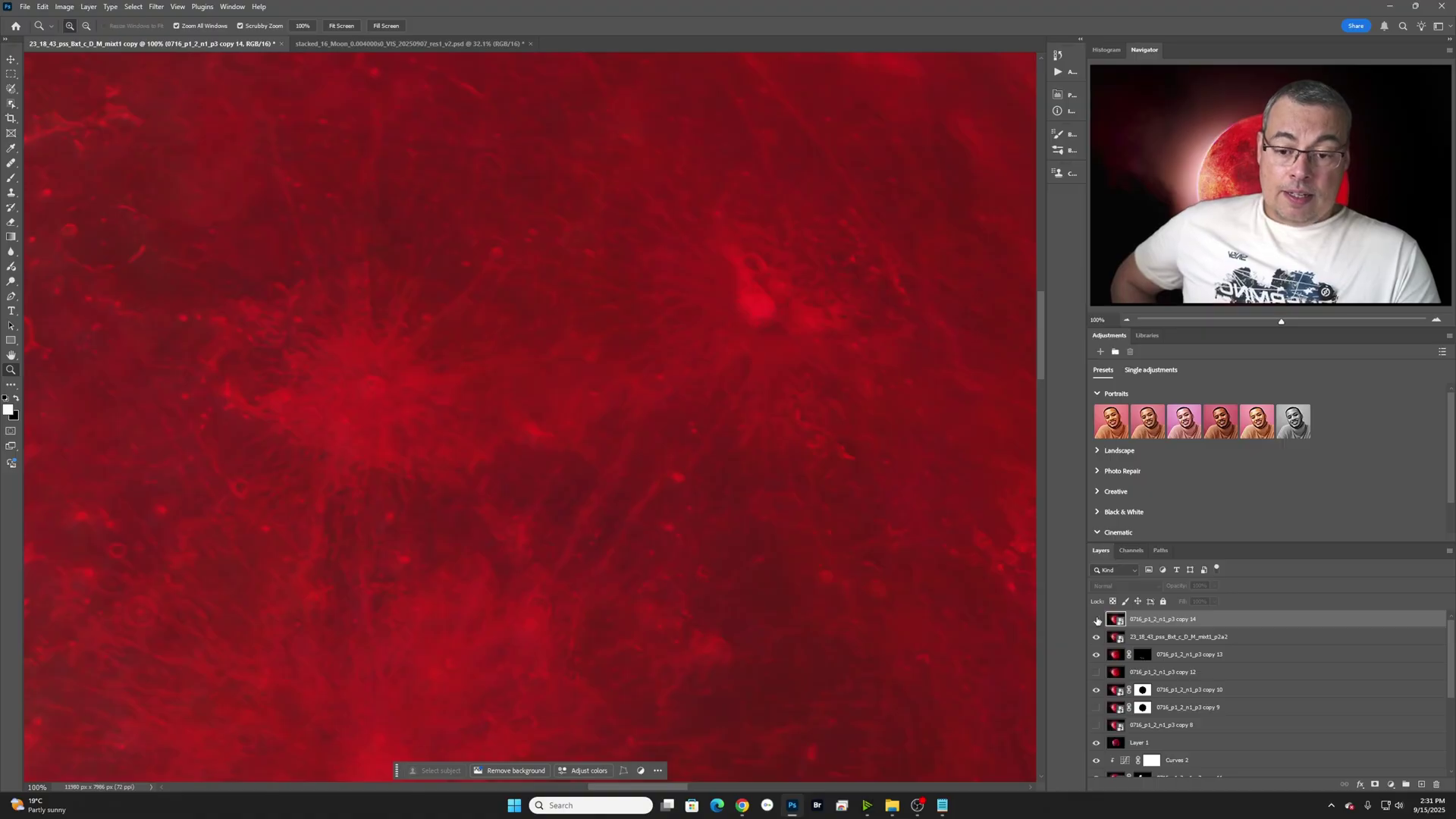
pyautogui.click(1096, 620)
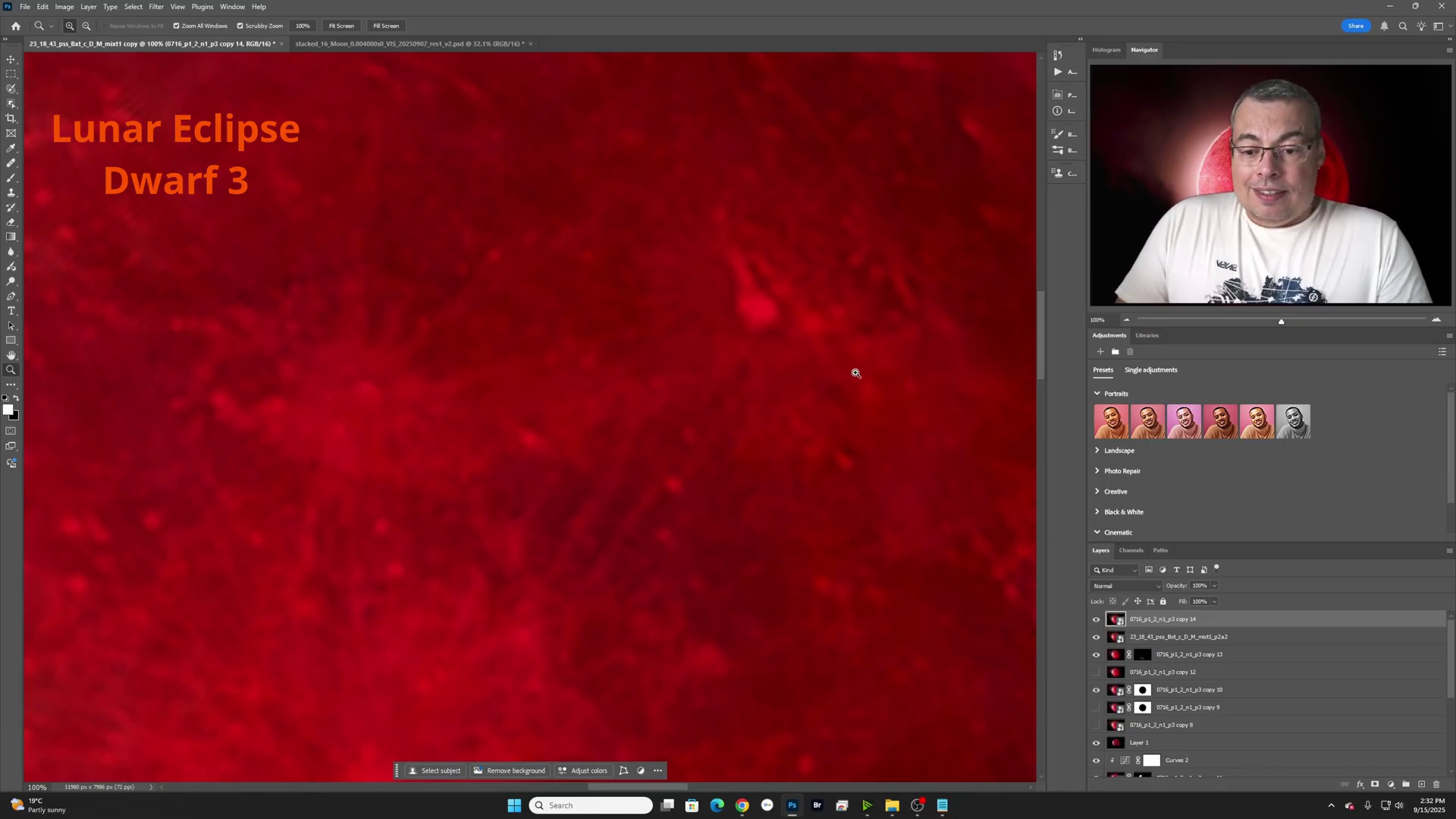
# - Compare the detail of other crater regions at 100% with the top layer shown and hidden, finishing with the whole image in view
pyautogui.moveTo(1346, 174); pyautogui.dragTo(1306, 209)
pyautogui.click(1095, 620)
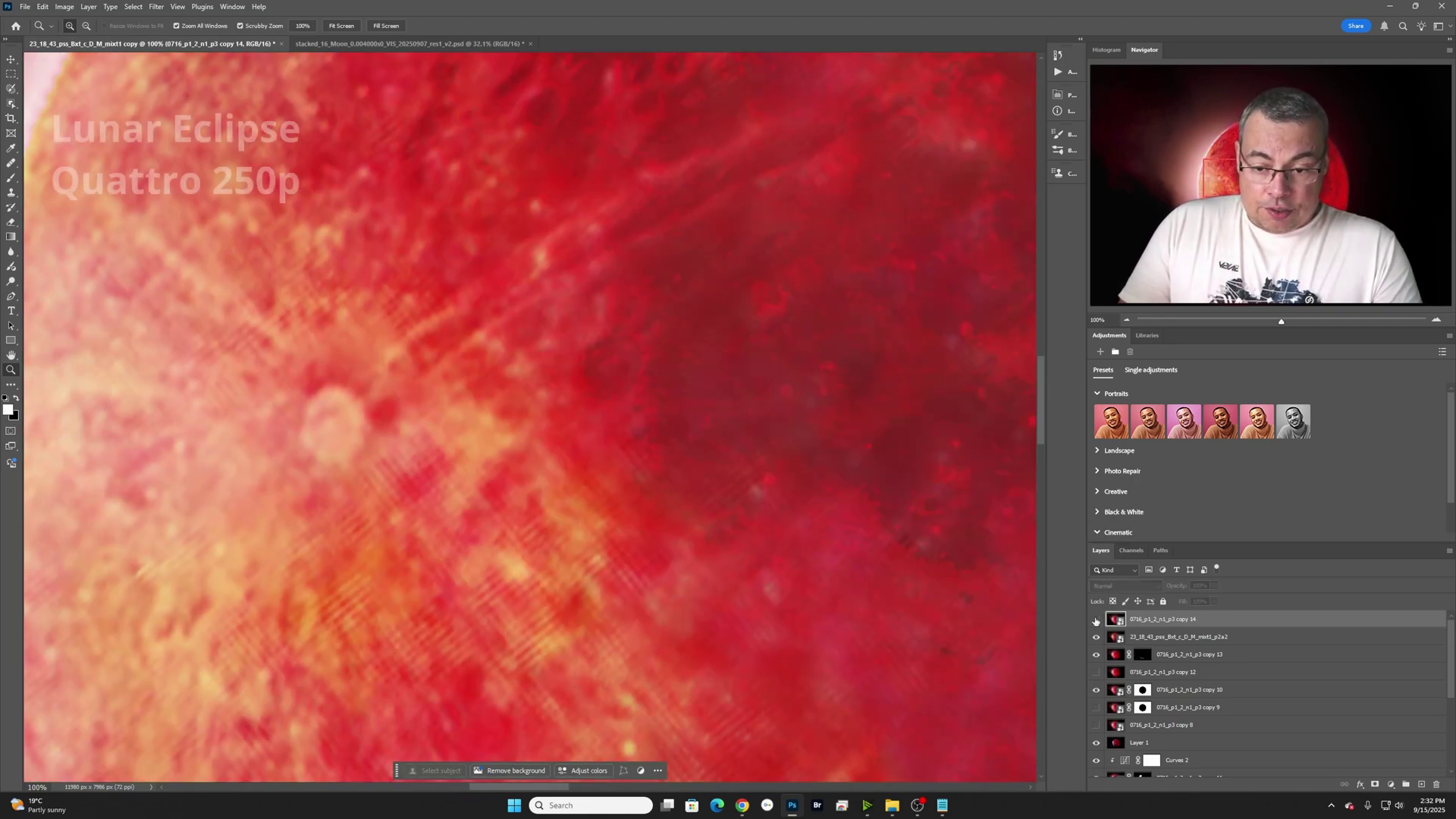
pyautogui.click(1095, 620)
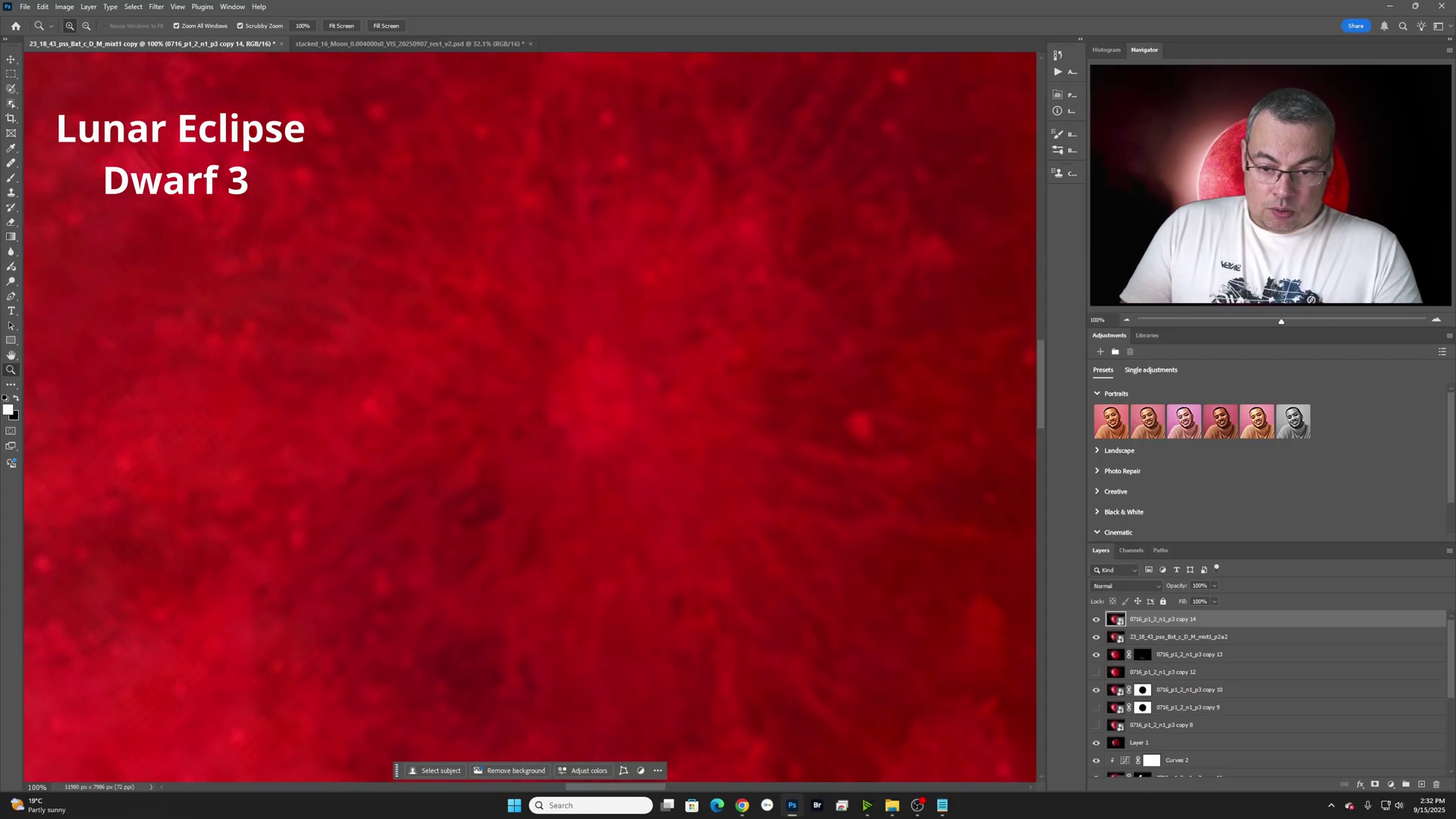
pyautogui.moveTo(1306, 209); pyautogui.dragTo(1311, 208)
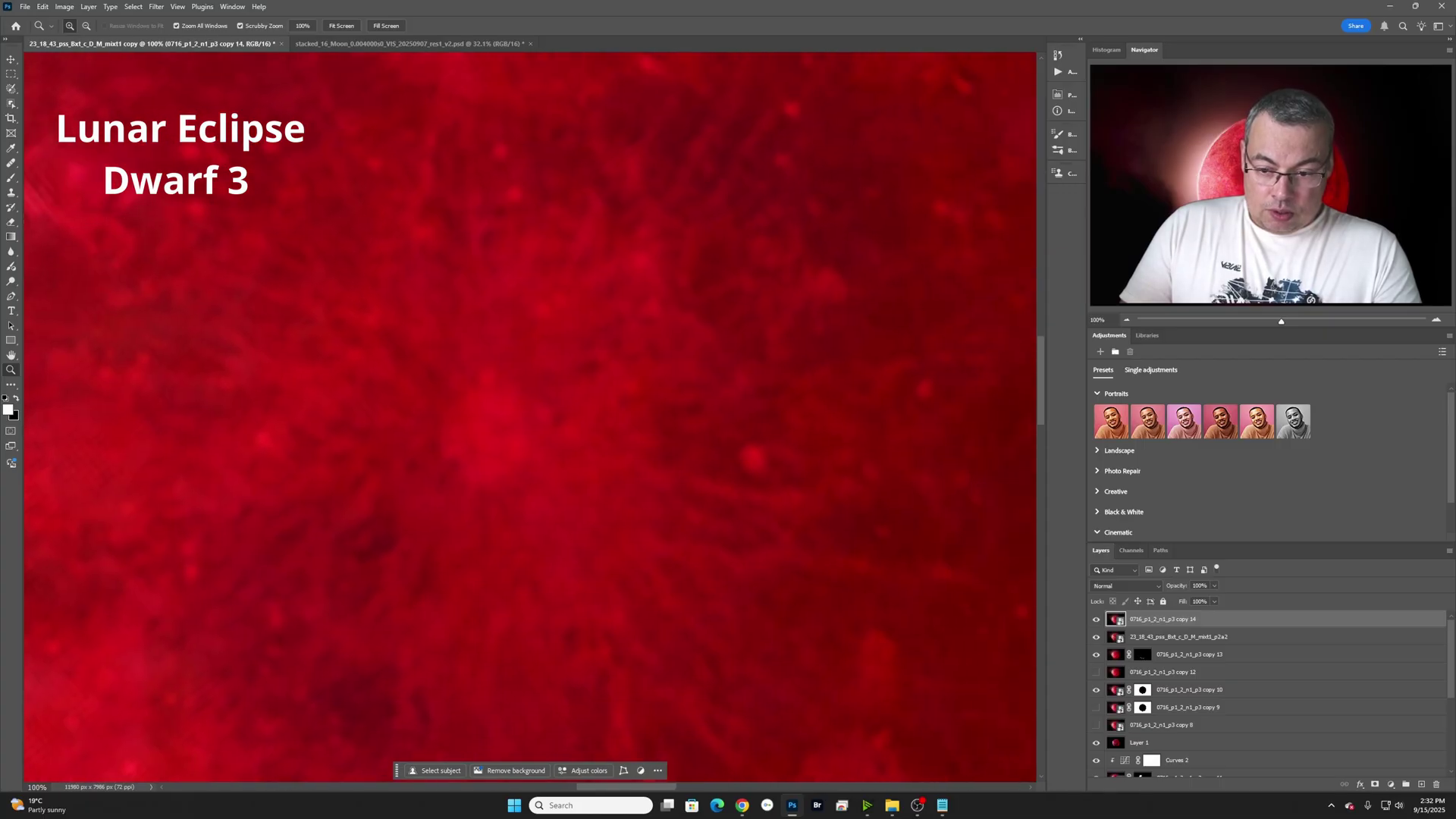
pyautogui.click(1097, 620)
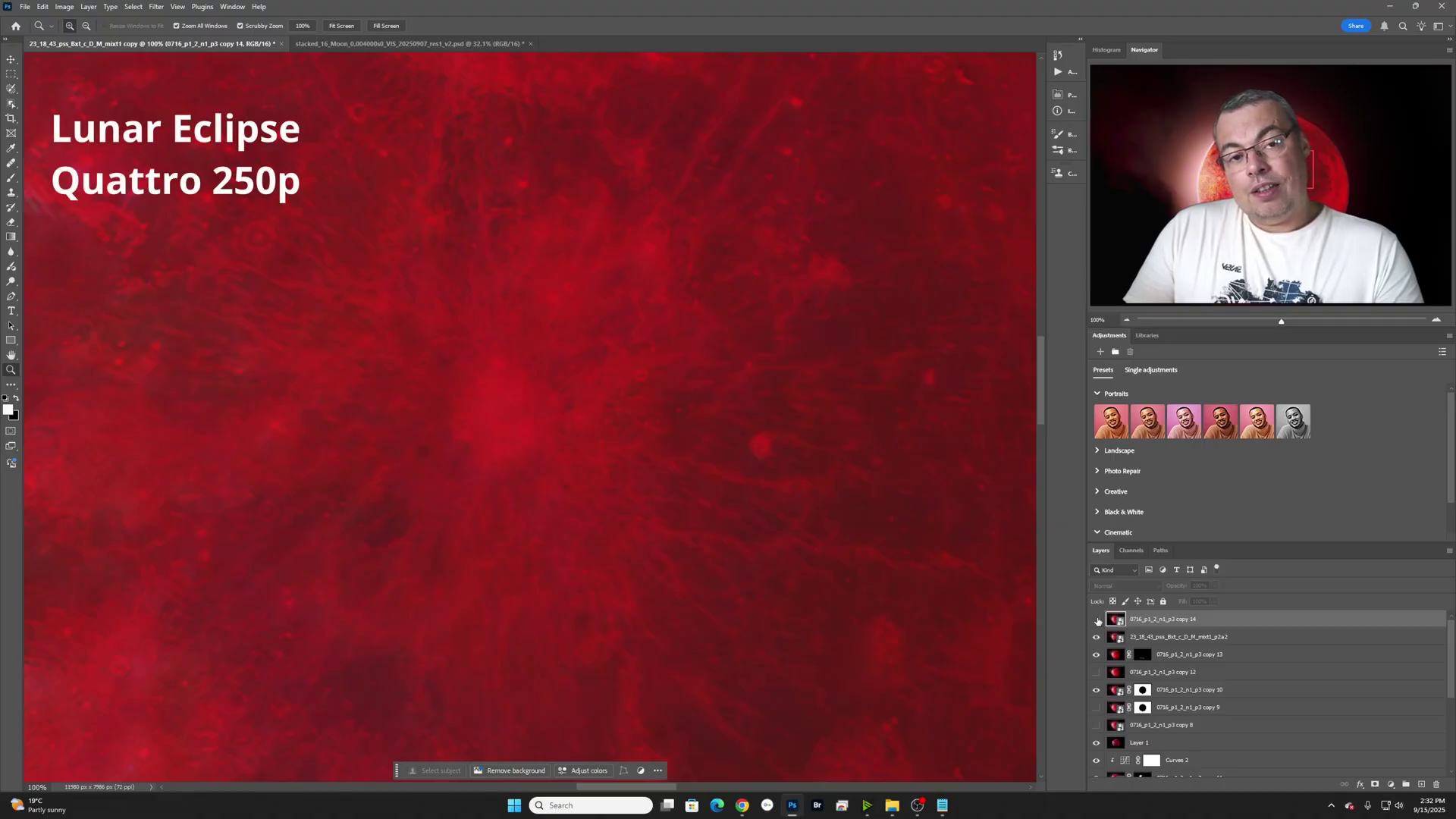
pyautogui.click(1096, 621)
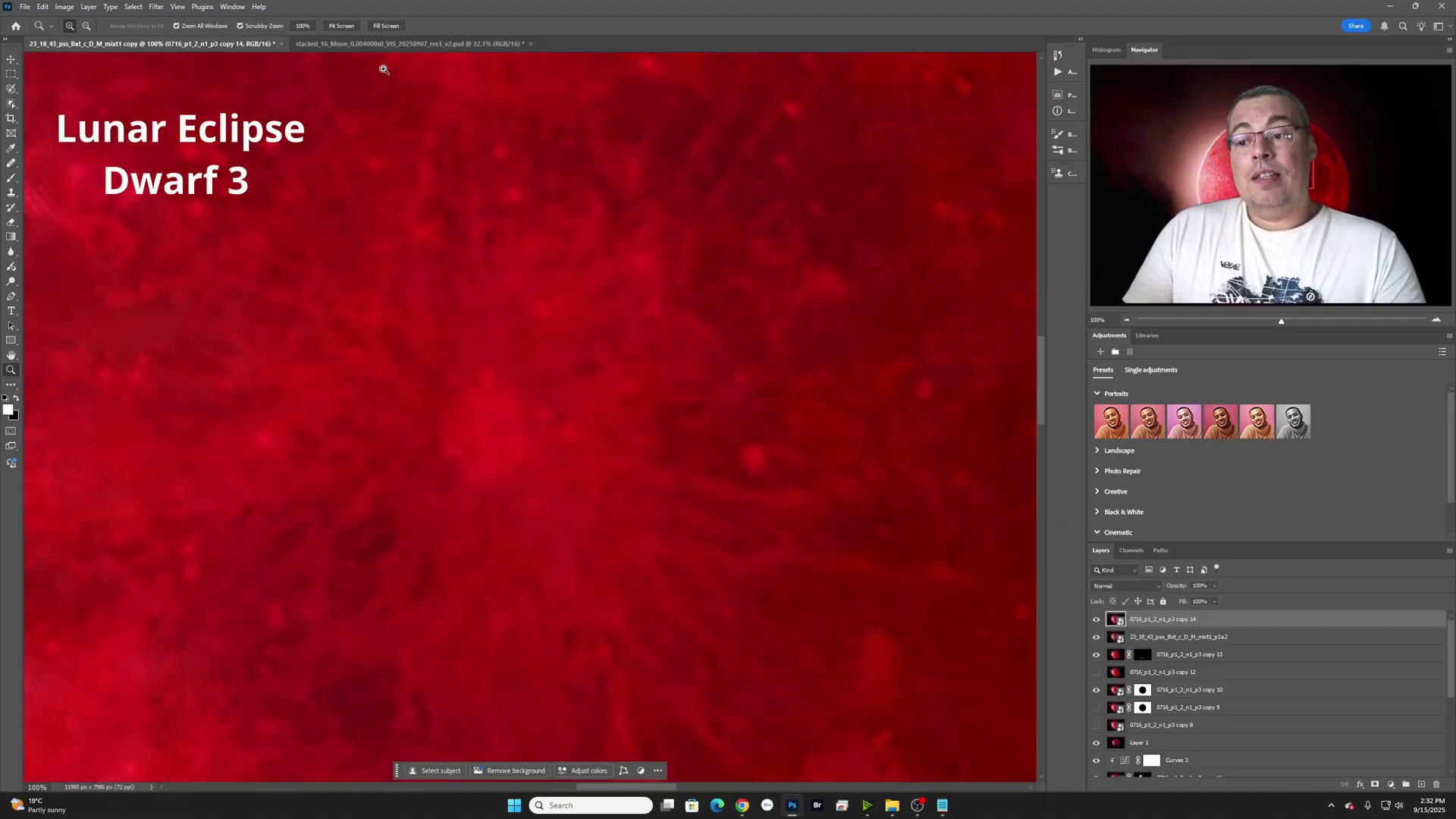
pyautogui.click(340, 26)
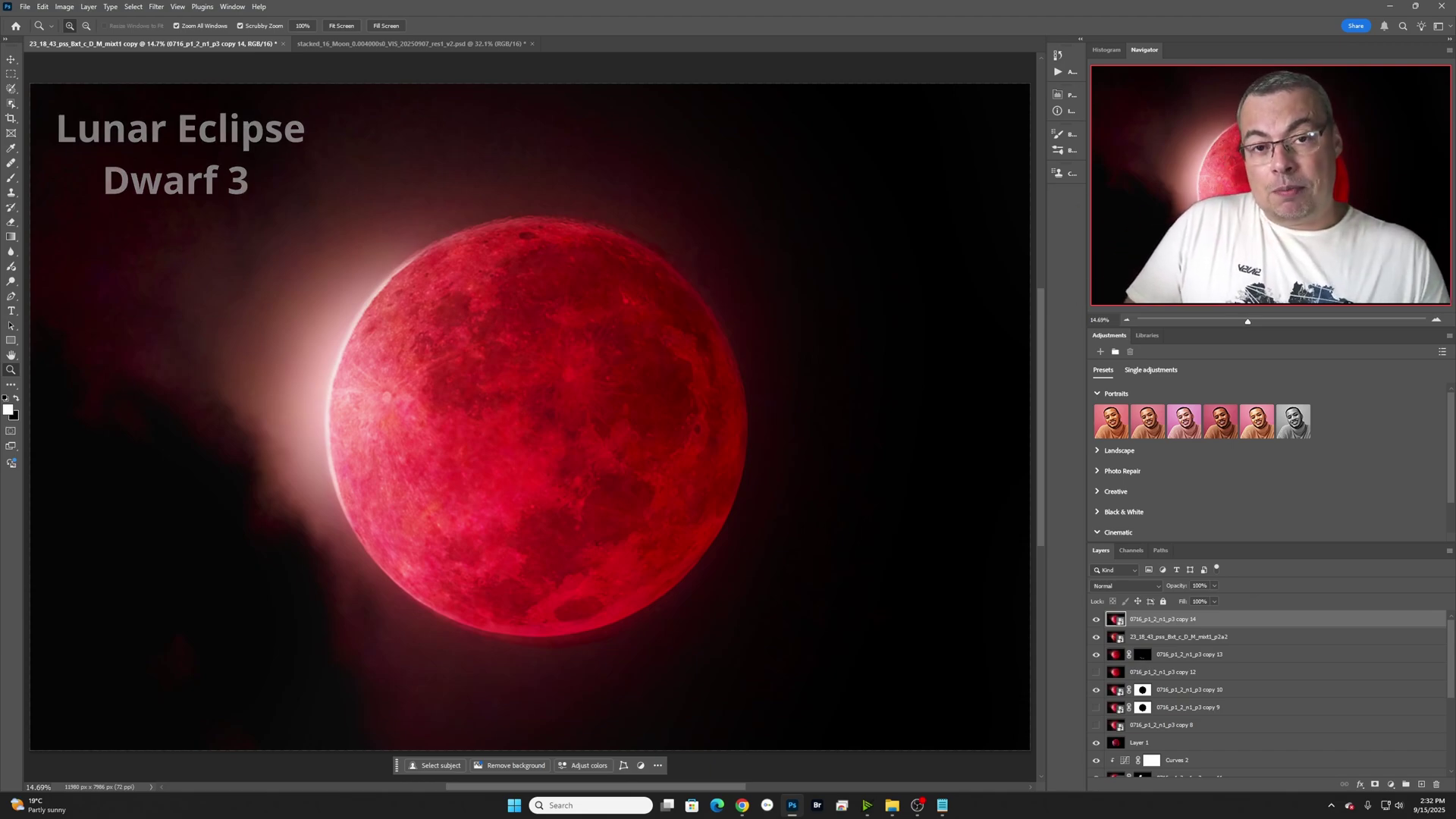
# - Switch to the stacked_16_Moon document and compare the whole partially eclipsed moon with the Dwarf 3 group shown and hidden
pyautogui.click(413, 43)
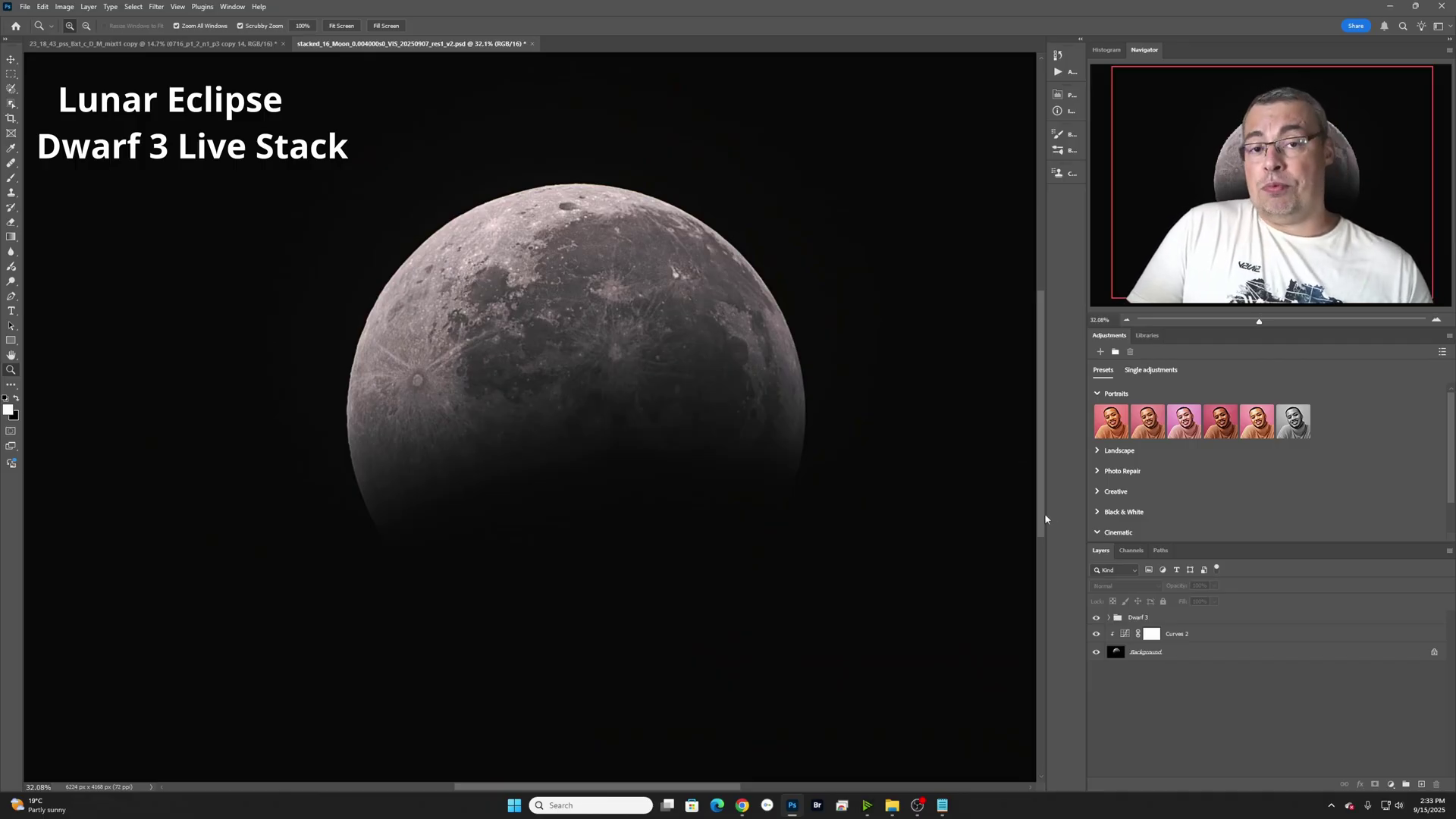
pyautogui.scroll(-1, 561, 297)
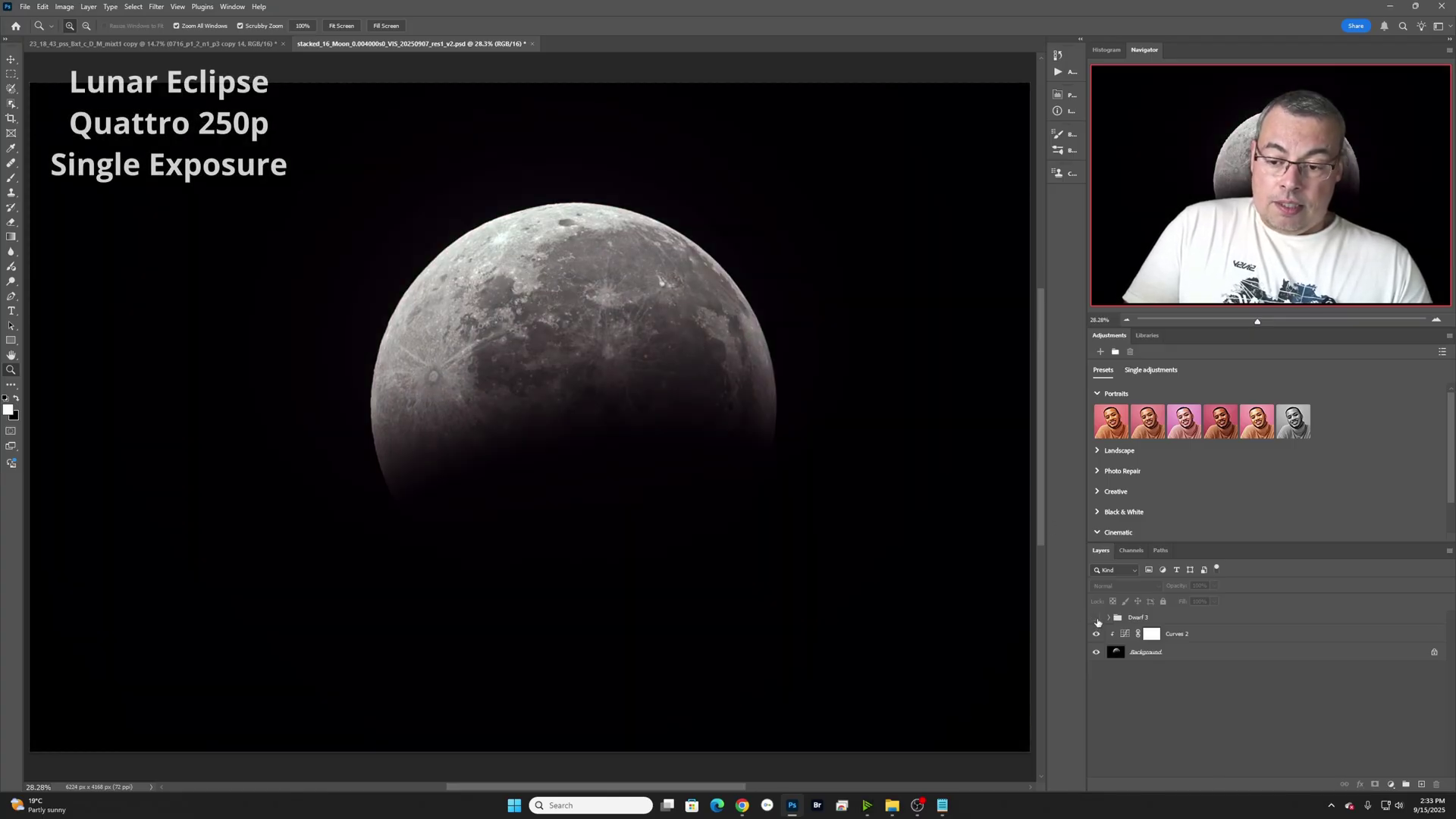
pyautogui.click(1096, 619)
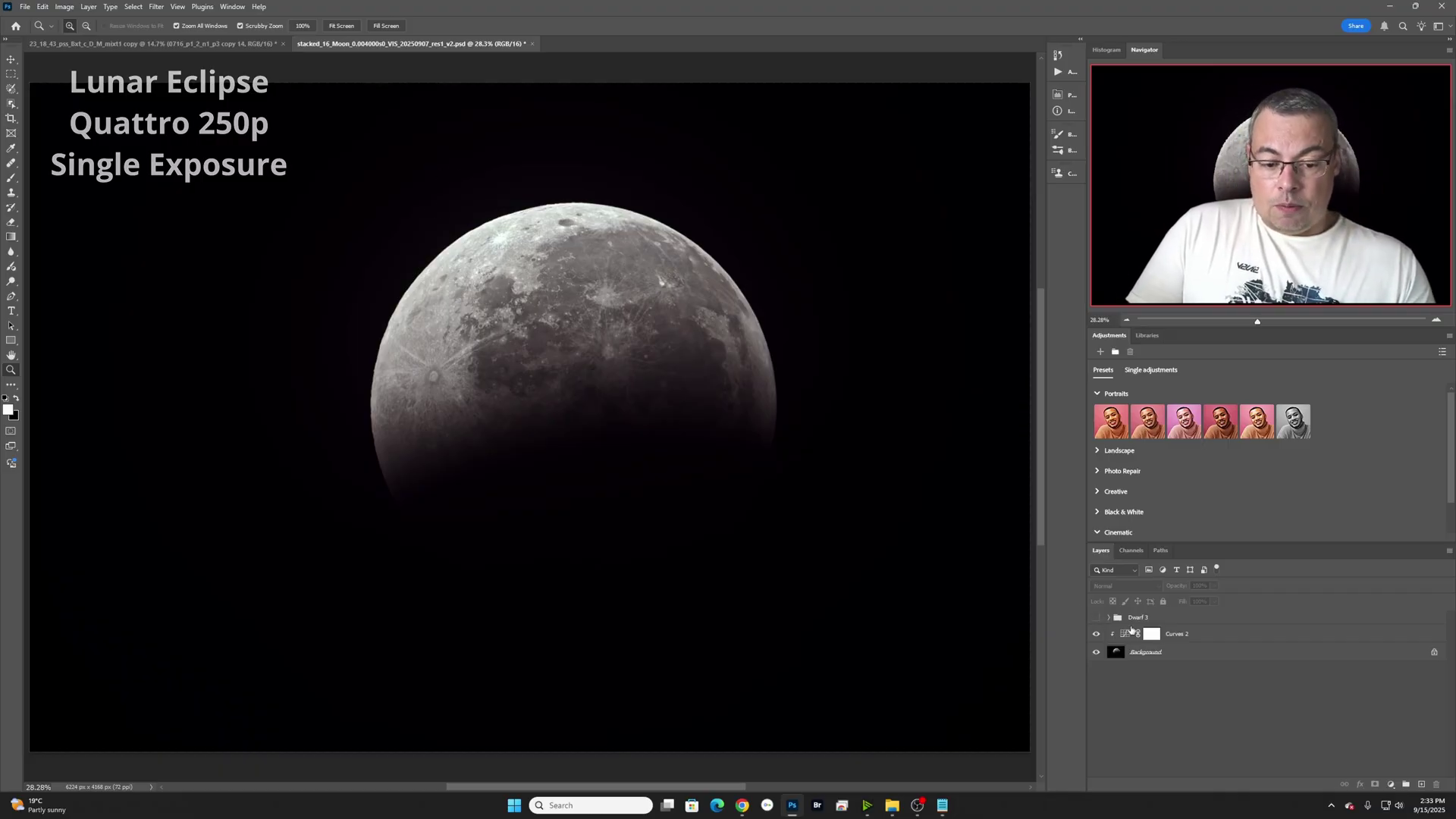
pyautogui.click(1094, 618)
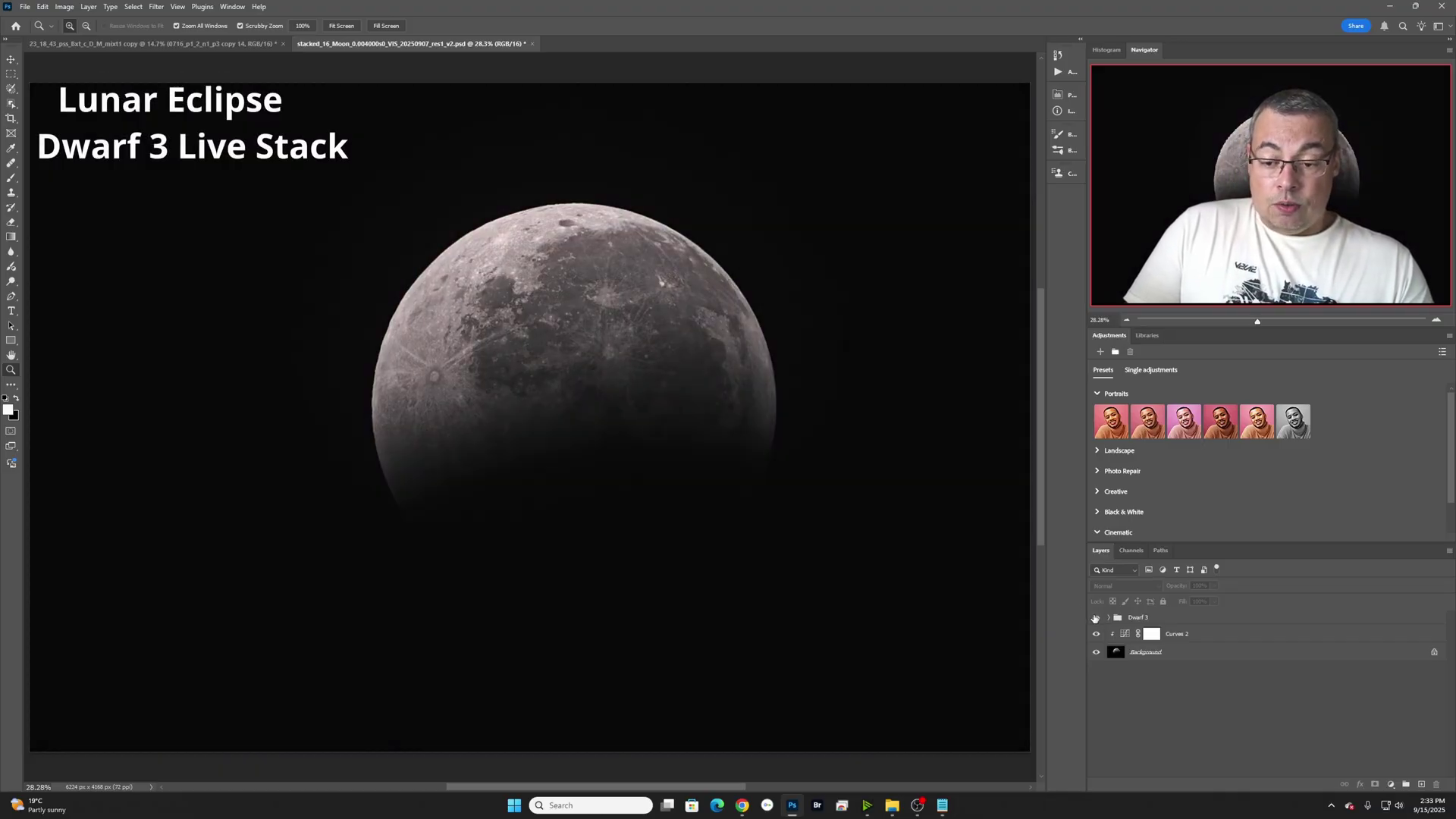
pyautogui.click(1094, 618)
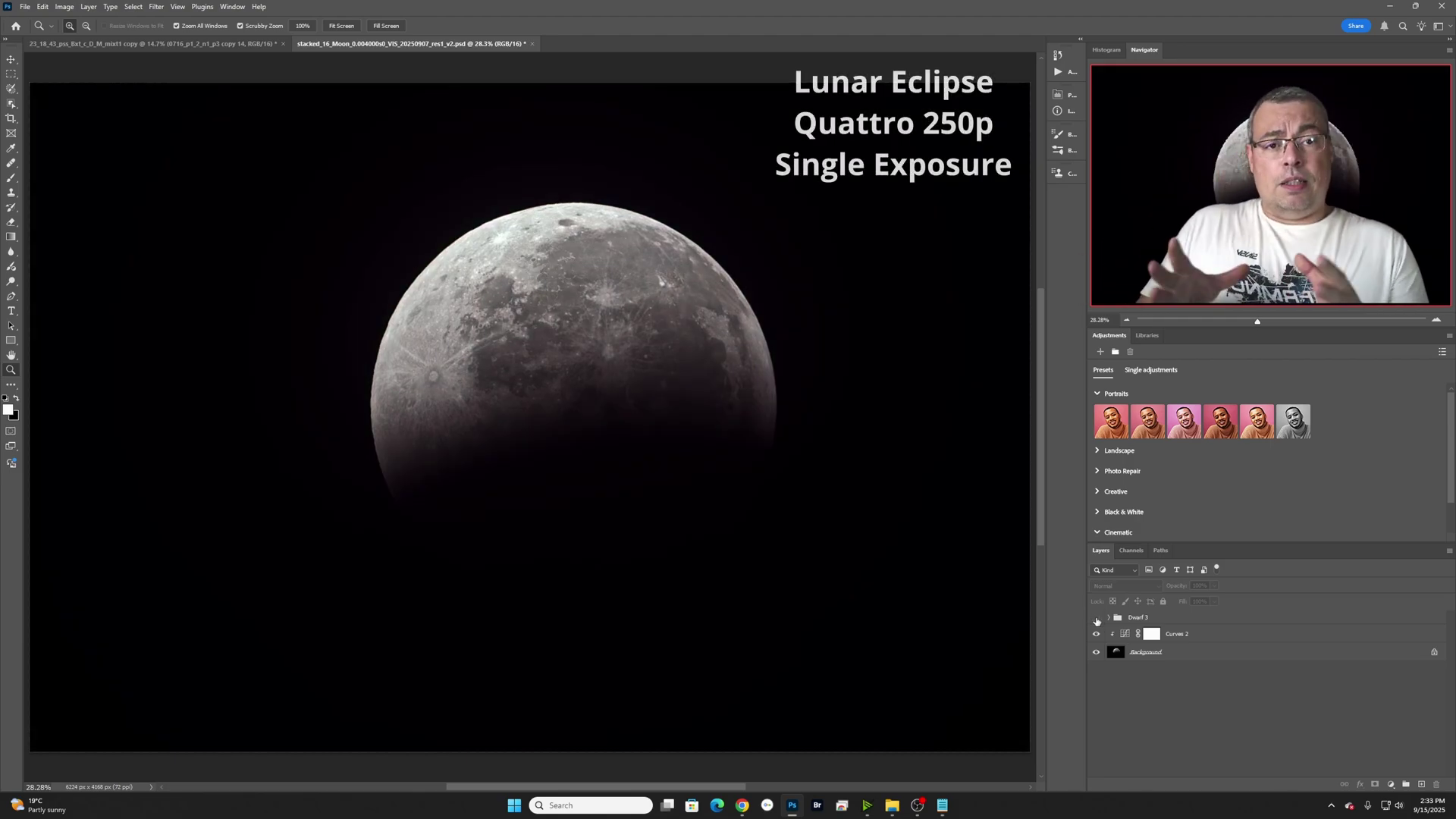
# - Compare the rayed craters near the moon's upper edge at 100% and 200% with the Dwarf 3 group shown and hidden
pyautogui.click(304, 31)
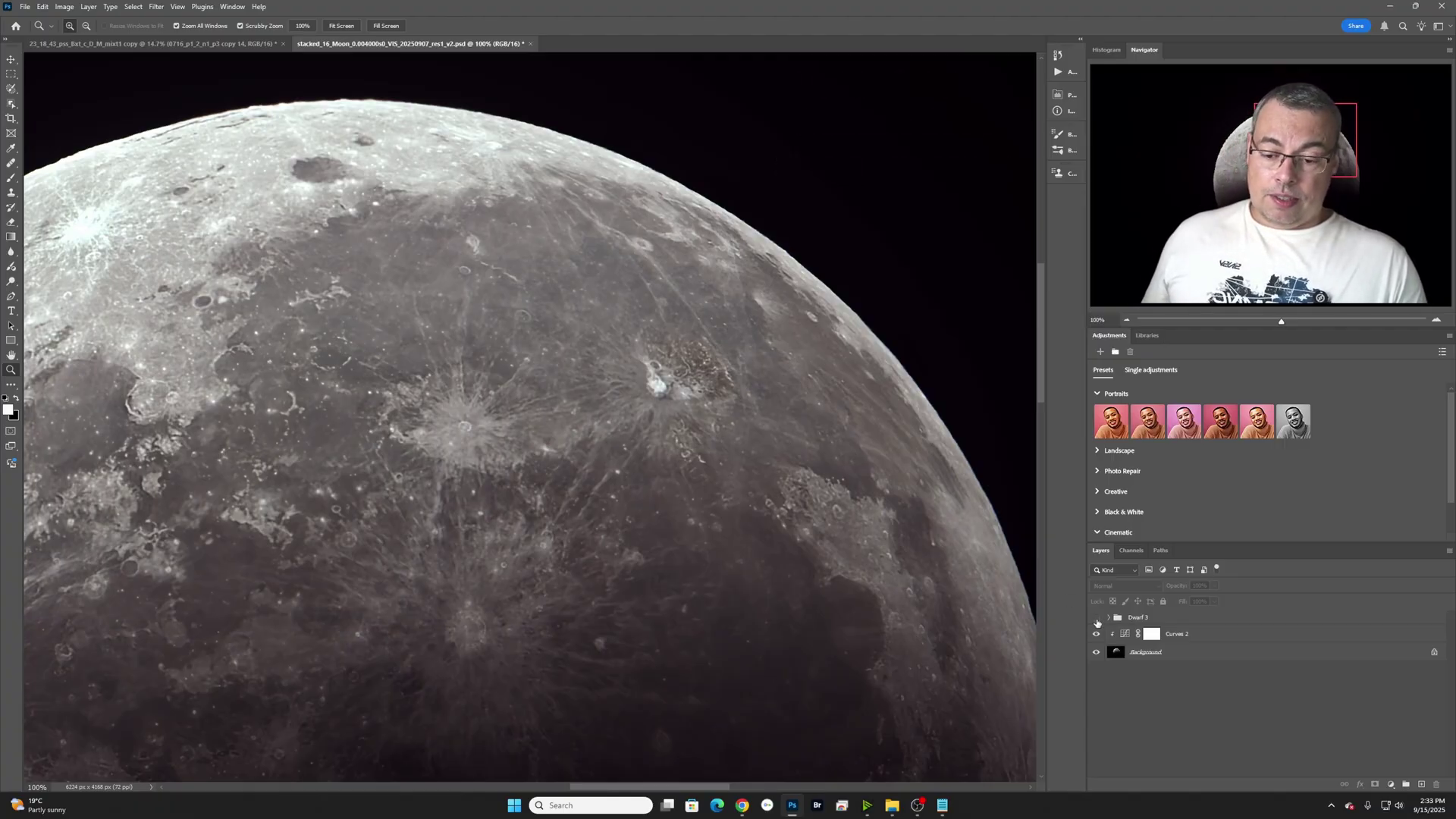
pyautogui.click(1096, 619)
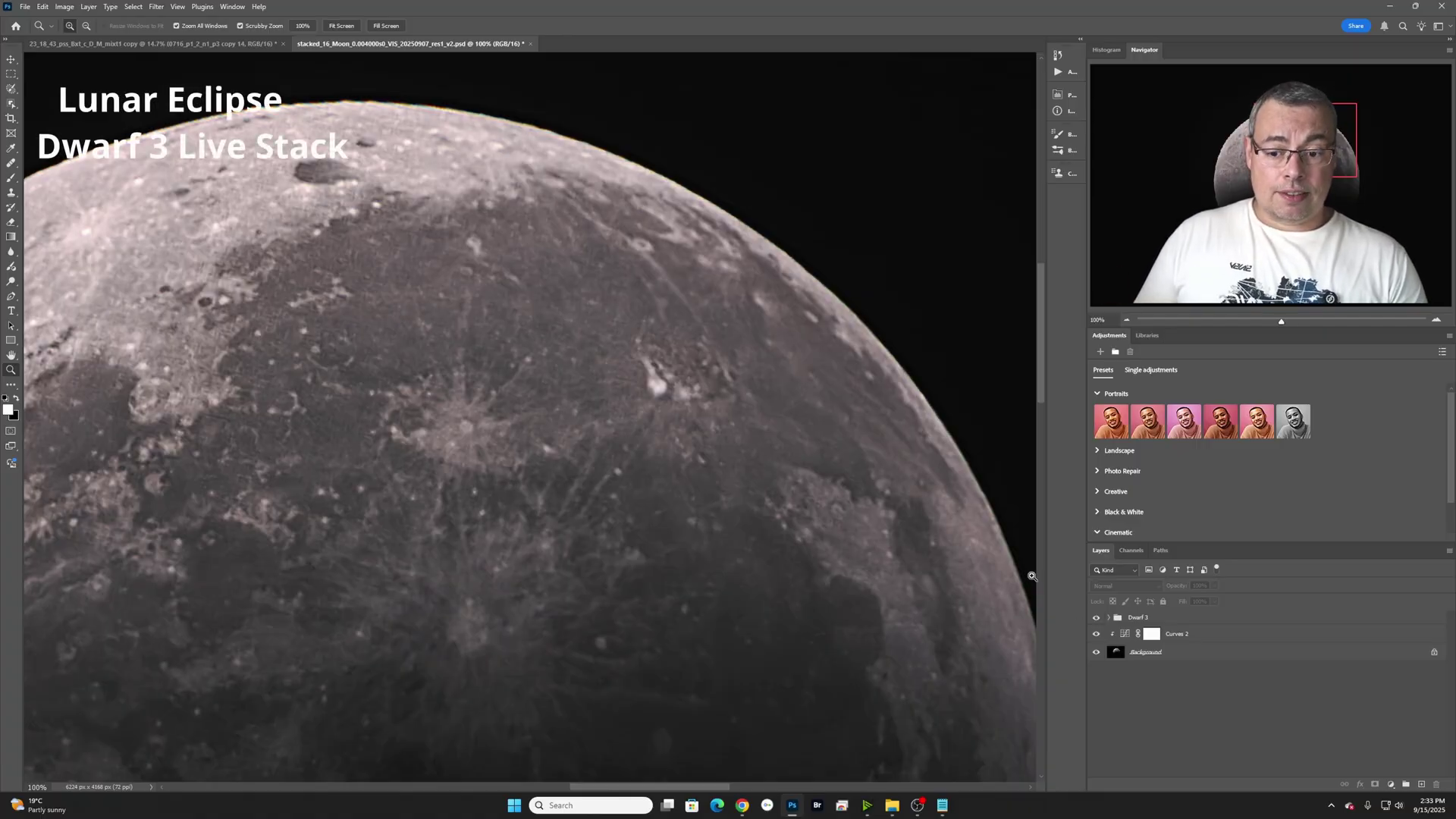
pyautogui.click(616, 412)
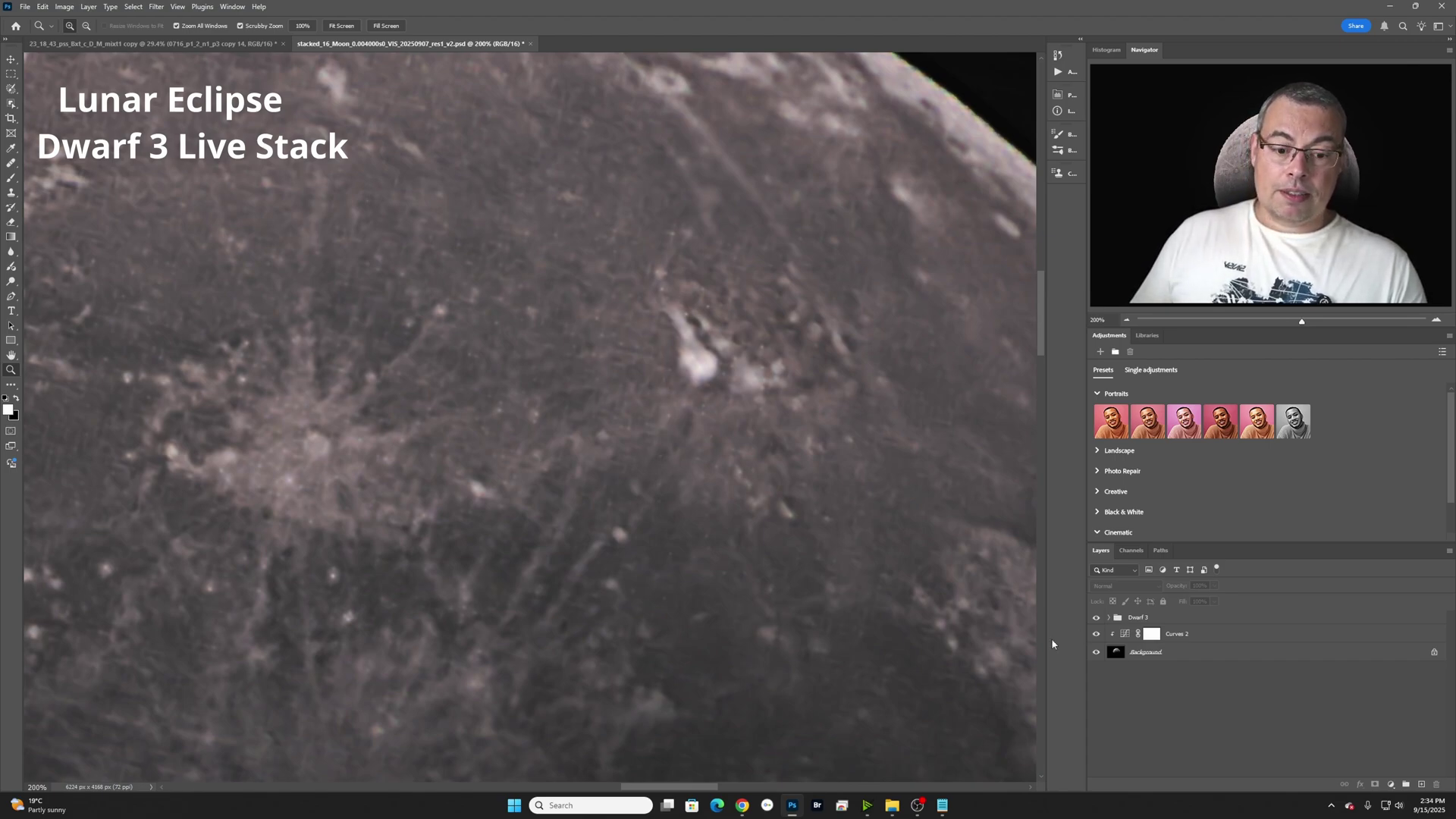
pyautogui.click(1095, 618)
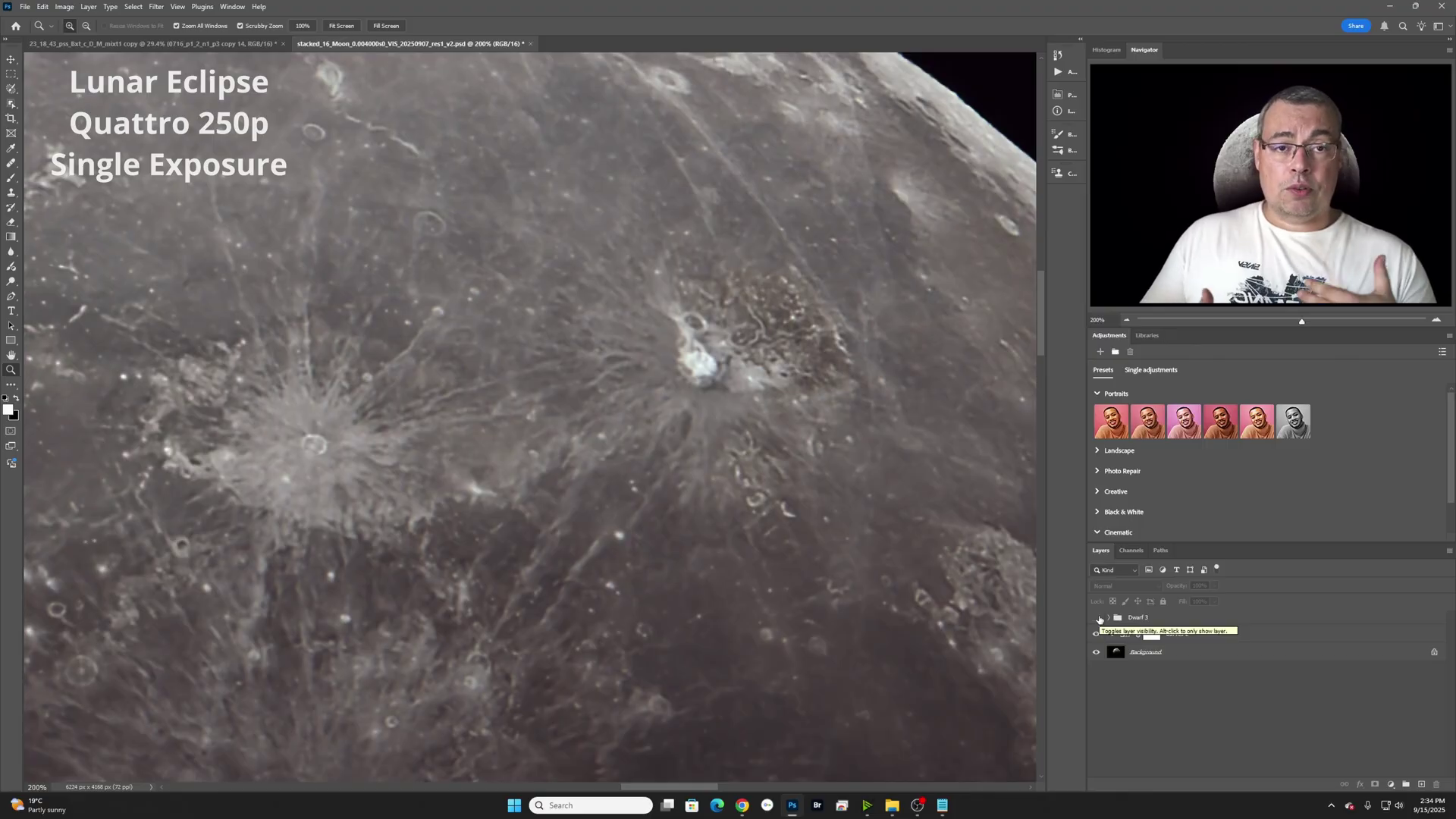
pyautogui.click(1098, 619)
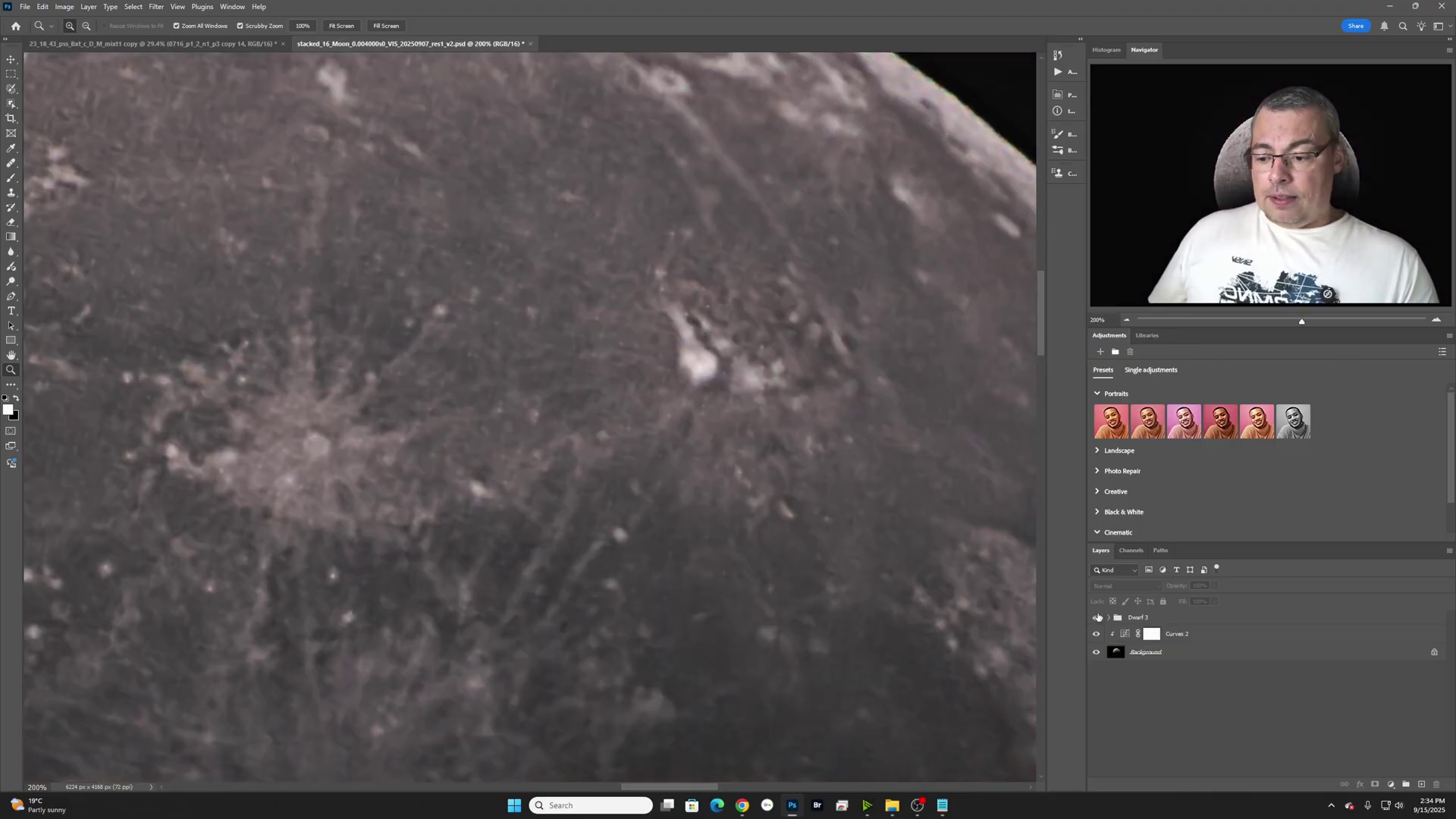
pyautogui.click(1097, 618)
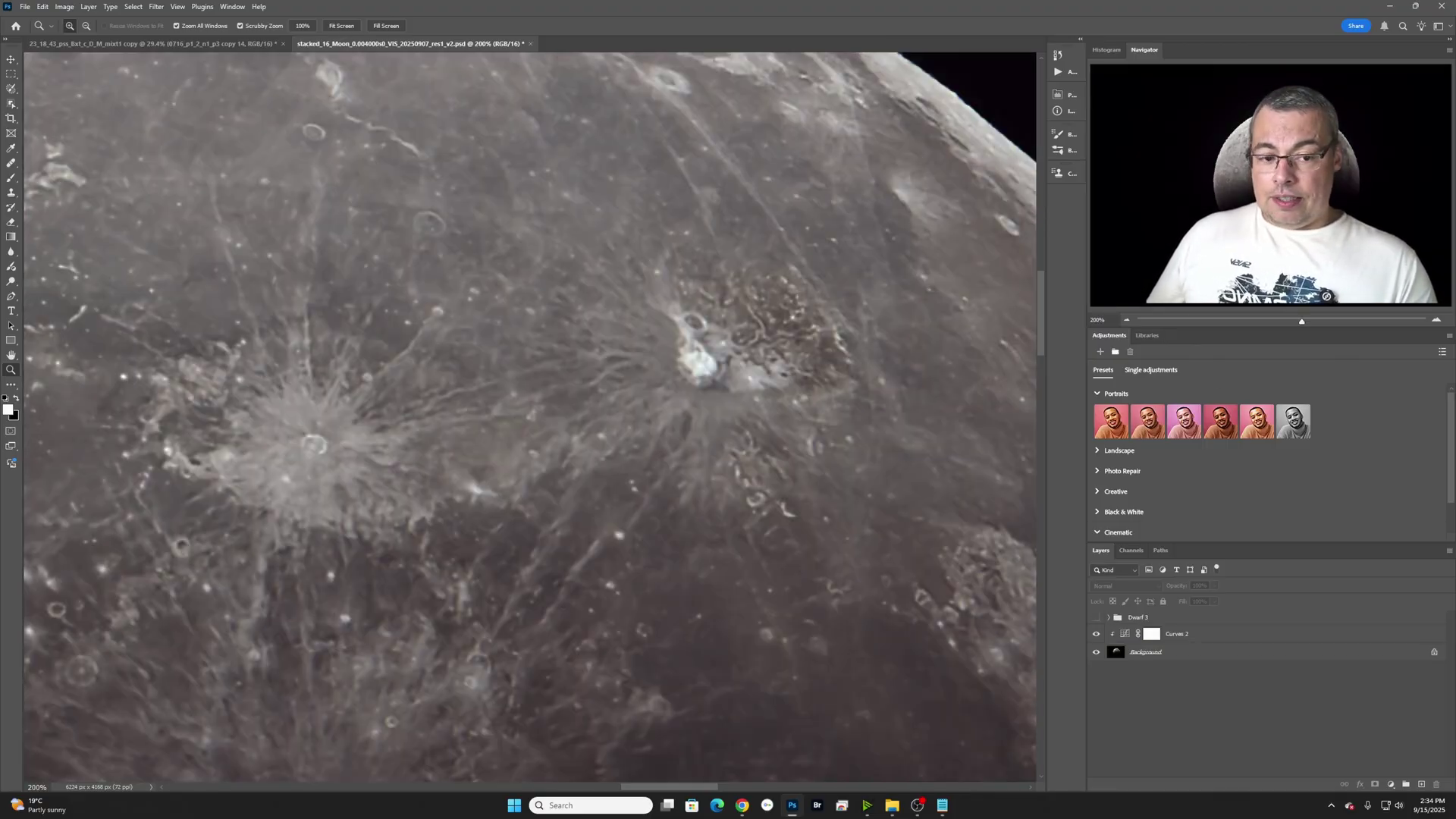
# - Compare the darker terrain near the shadow at 200% with the Dwarf 3 group shown and hidden, and return to the whole image
pyautogui.moveTo(1315, 148); pyautogui.dragTo(1323, 163)
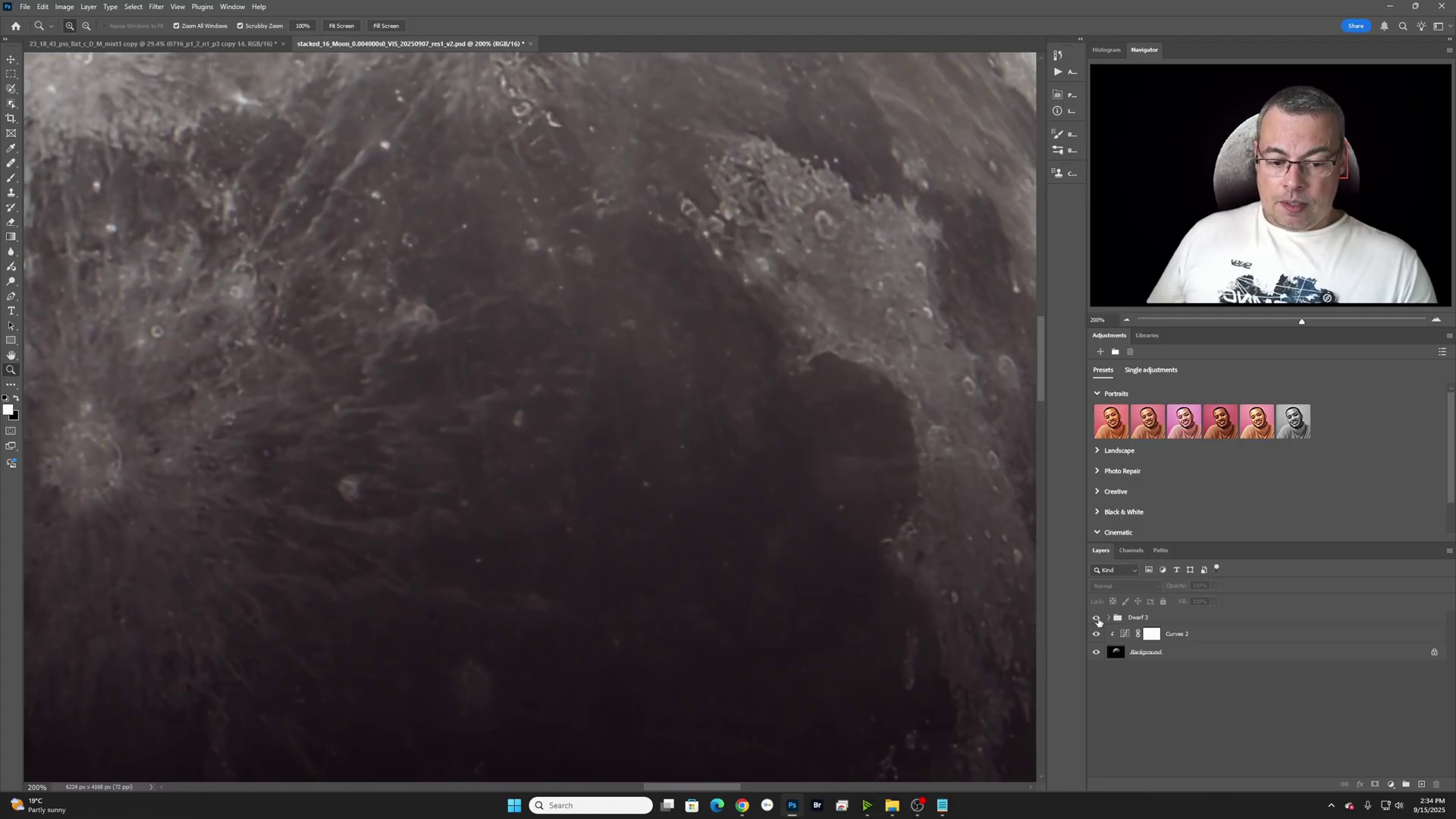
pyautogui.click(1098, 619)
pyautogui.click(1098, 618)
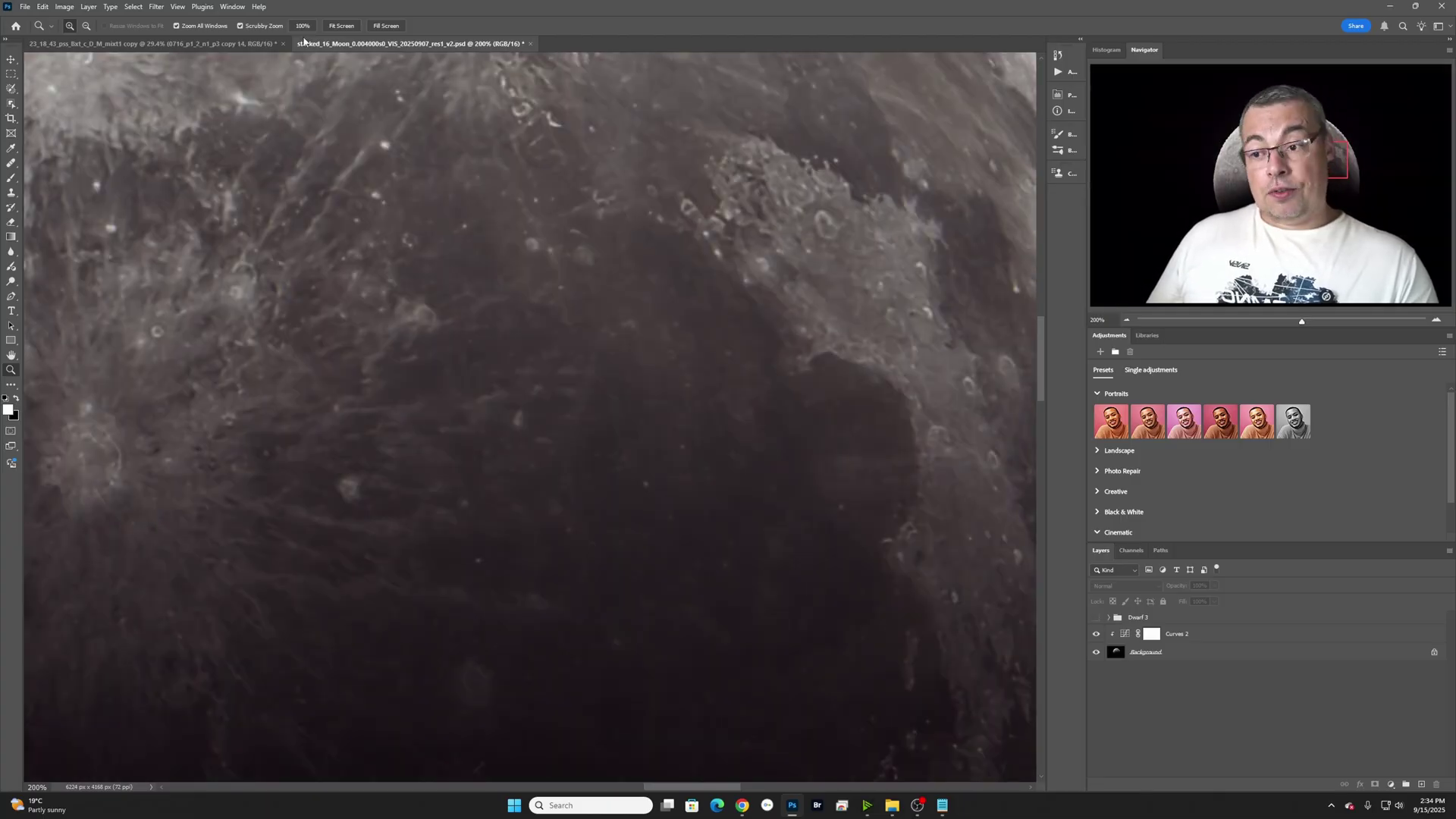
pyautogui.hotkey('ctrl', '0')
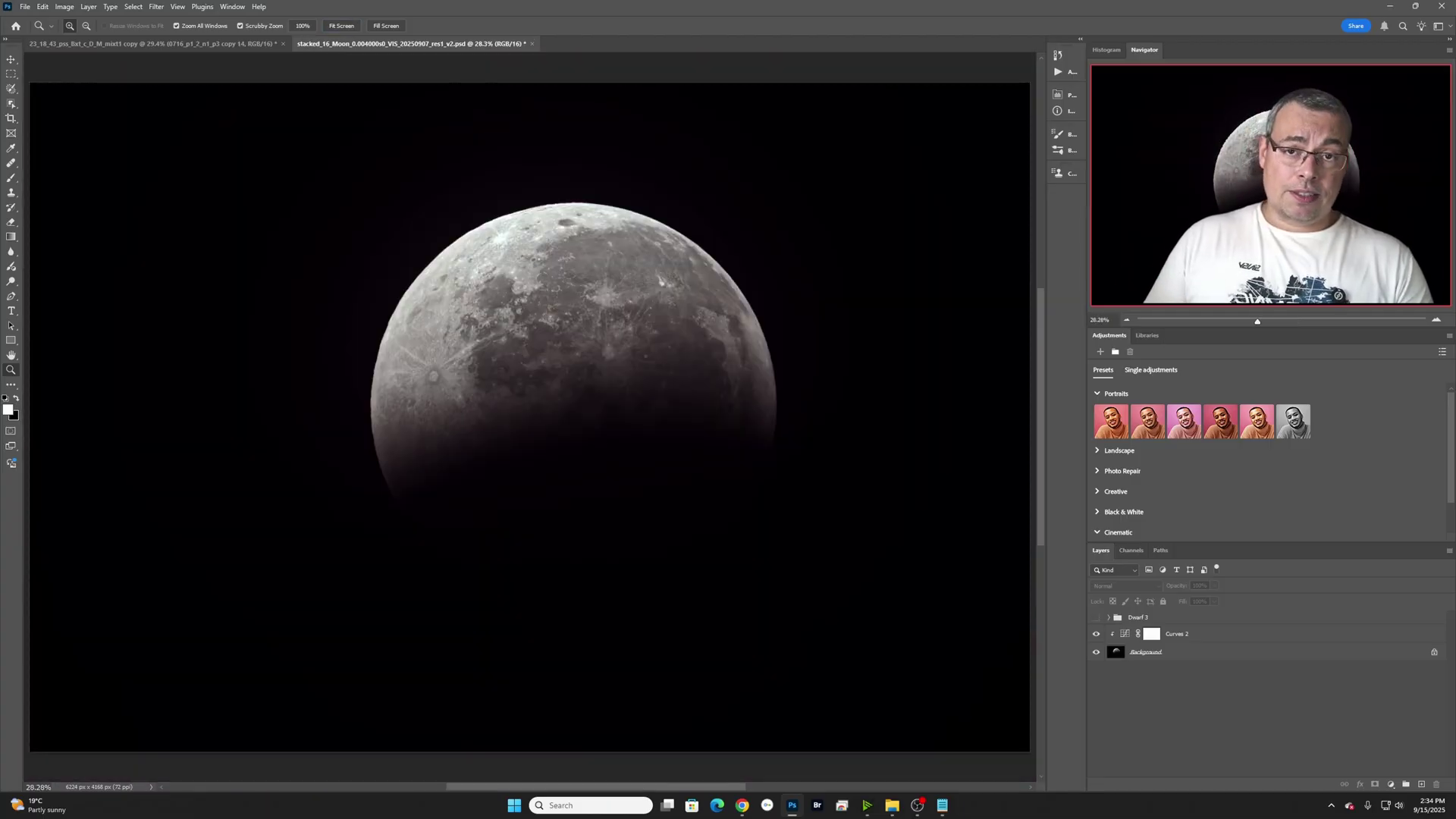